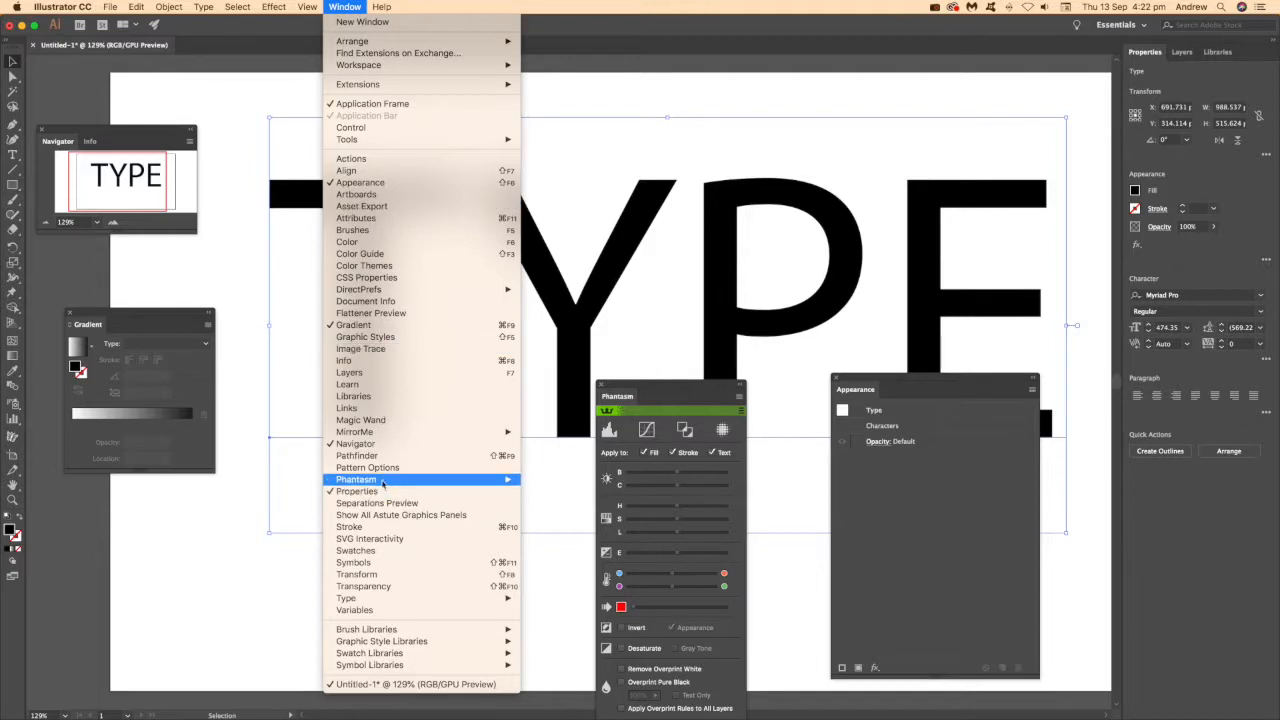
Apply a Phantasm Halftone live effect to the TYPE text and set its DPI to 3.
click(883, 34)
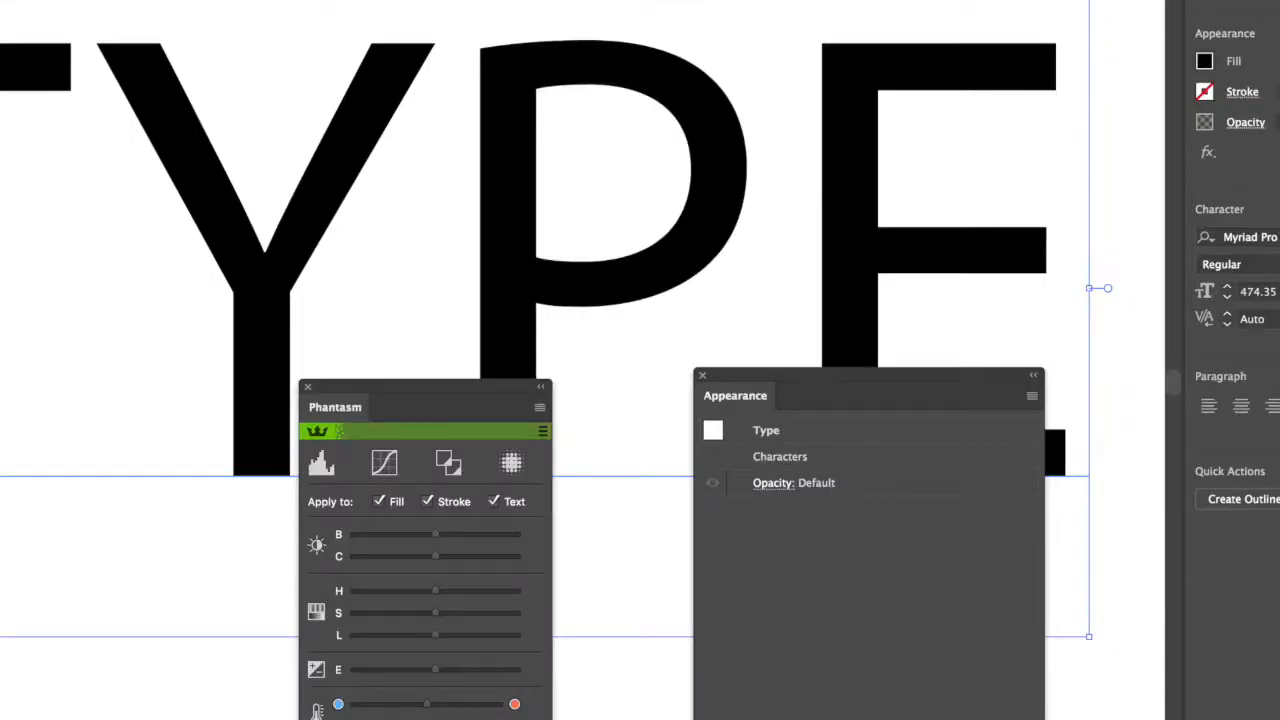
click(511, 465)
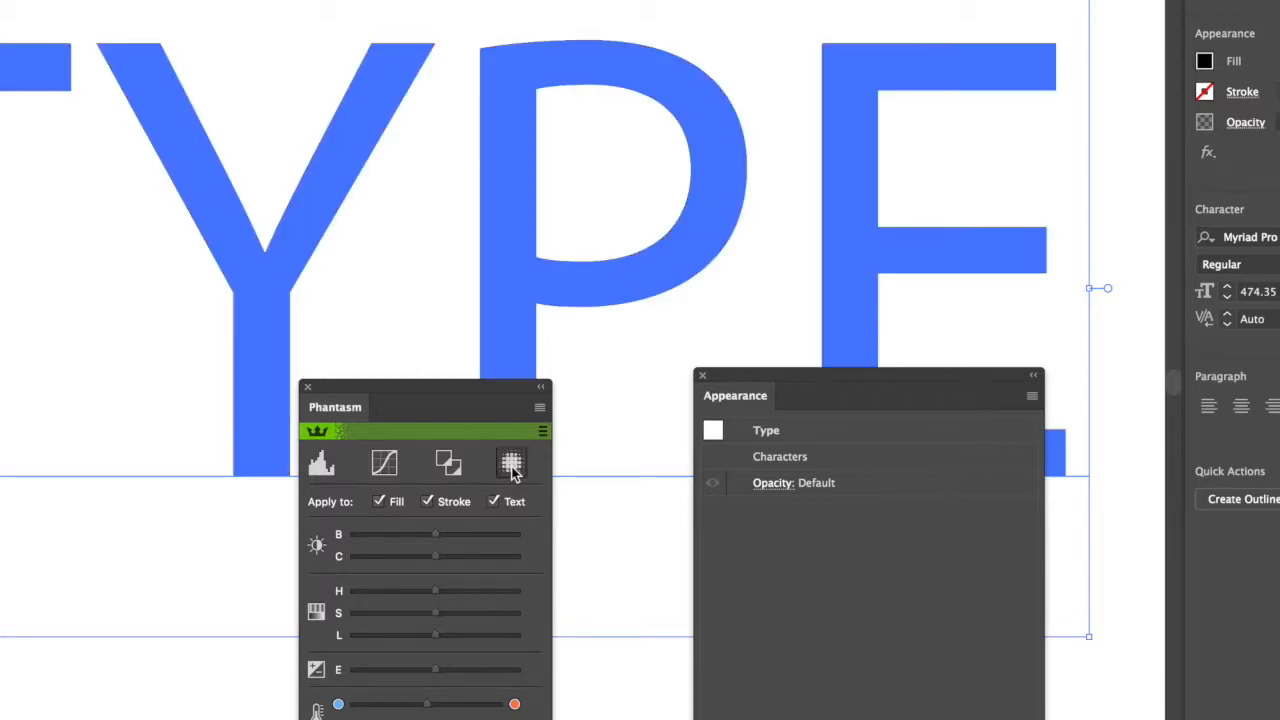
drag(623, 107, 625, 108)
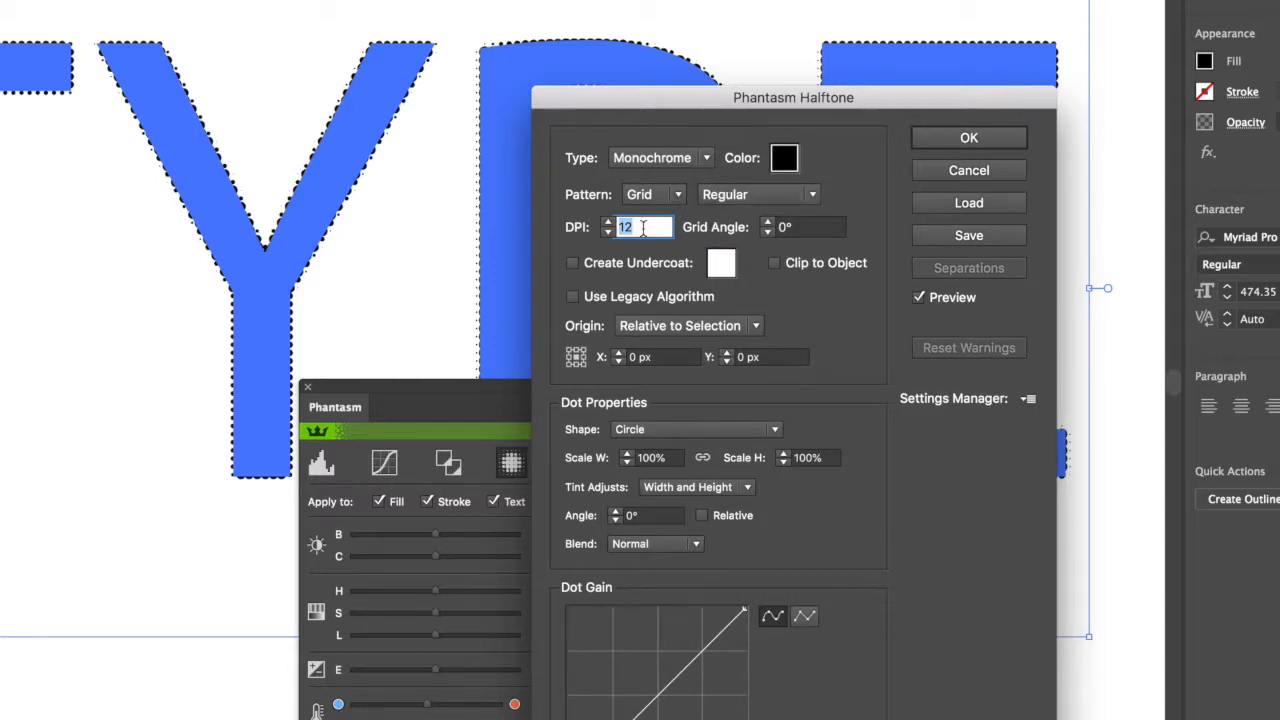
text(3)
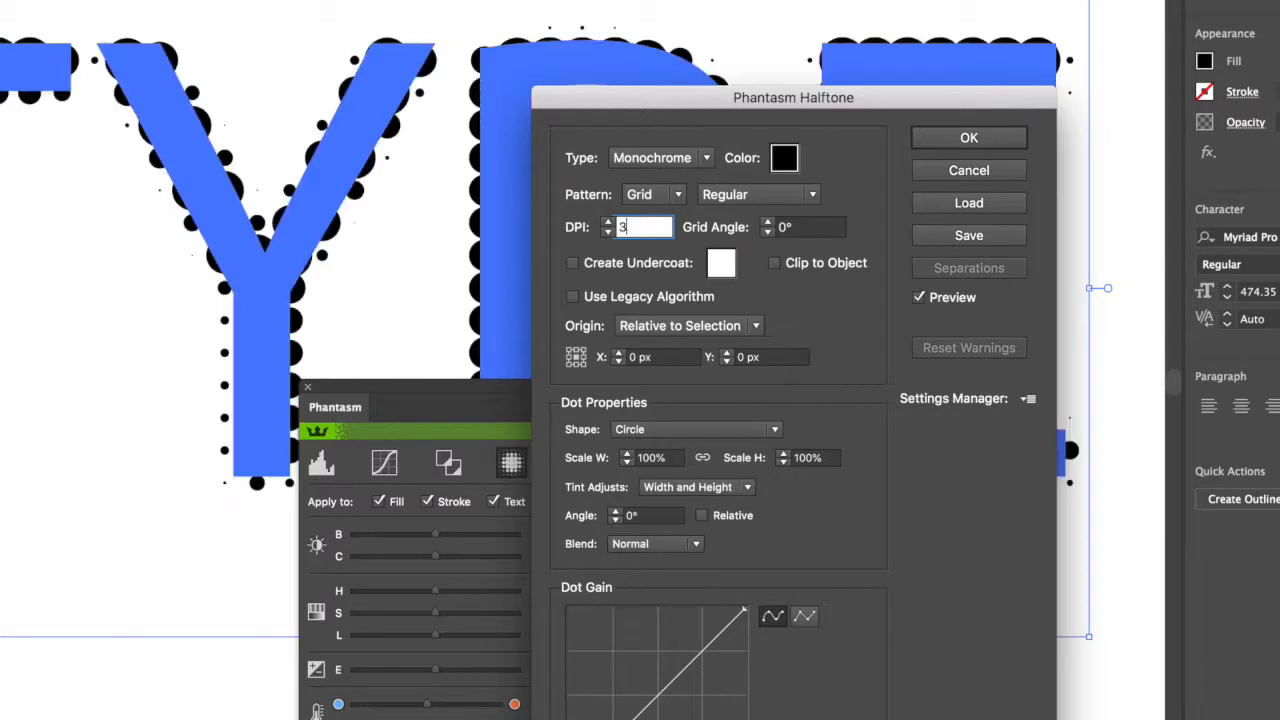
key(Tab)
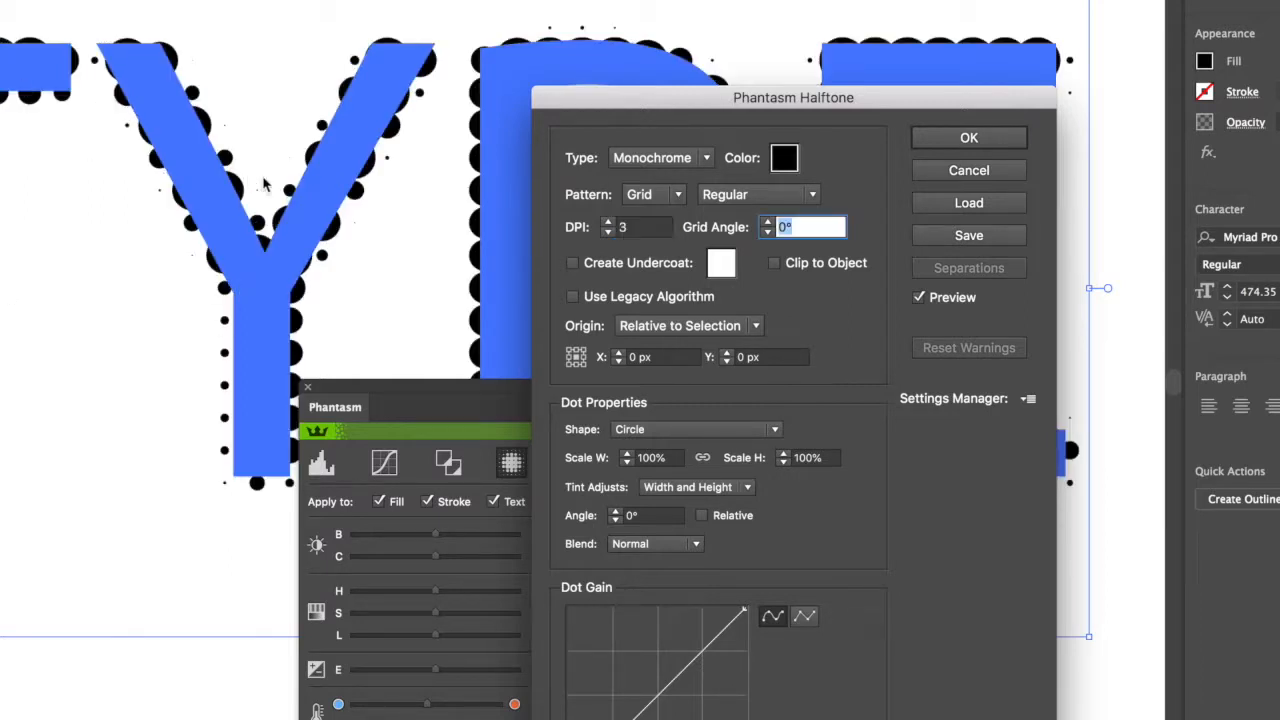
Step the halftone DPI up and down to compare dot sizes, ending at 2.01.
click(609, 232)
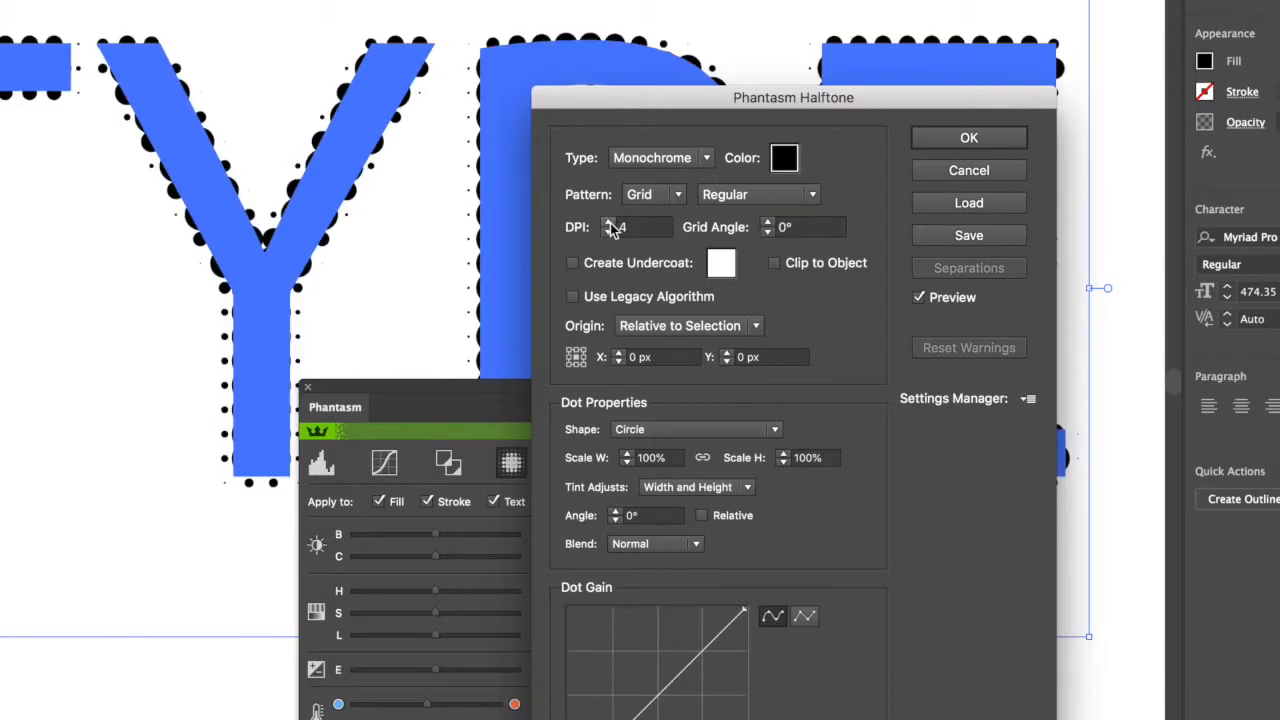
click(609, 232)
click(610, 233)
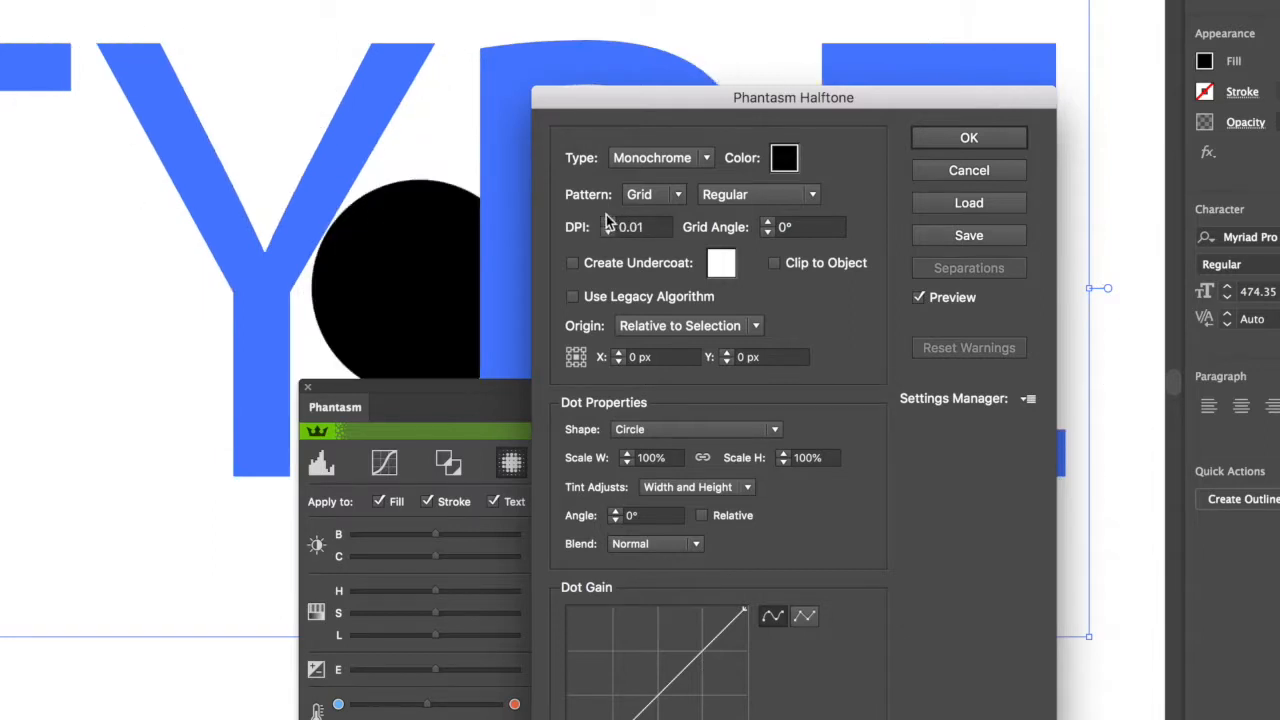
click(607, 224)
click(607, 224)
click(607, 223)
click(607, 223)
click(607, 223)
click(607, 223)
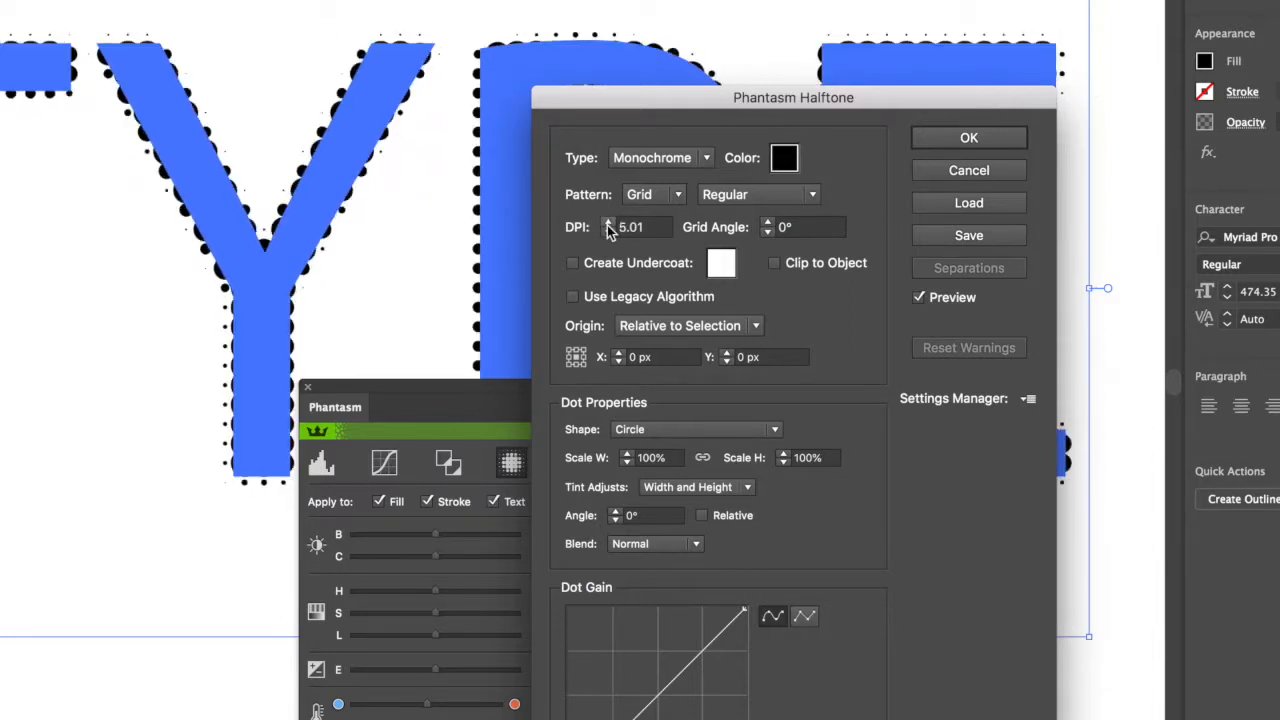
click(607, 233)
click(607, 233)
click(607, 233)
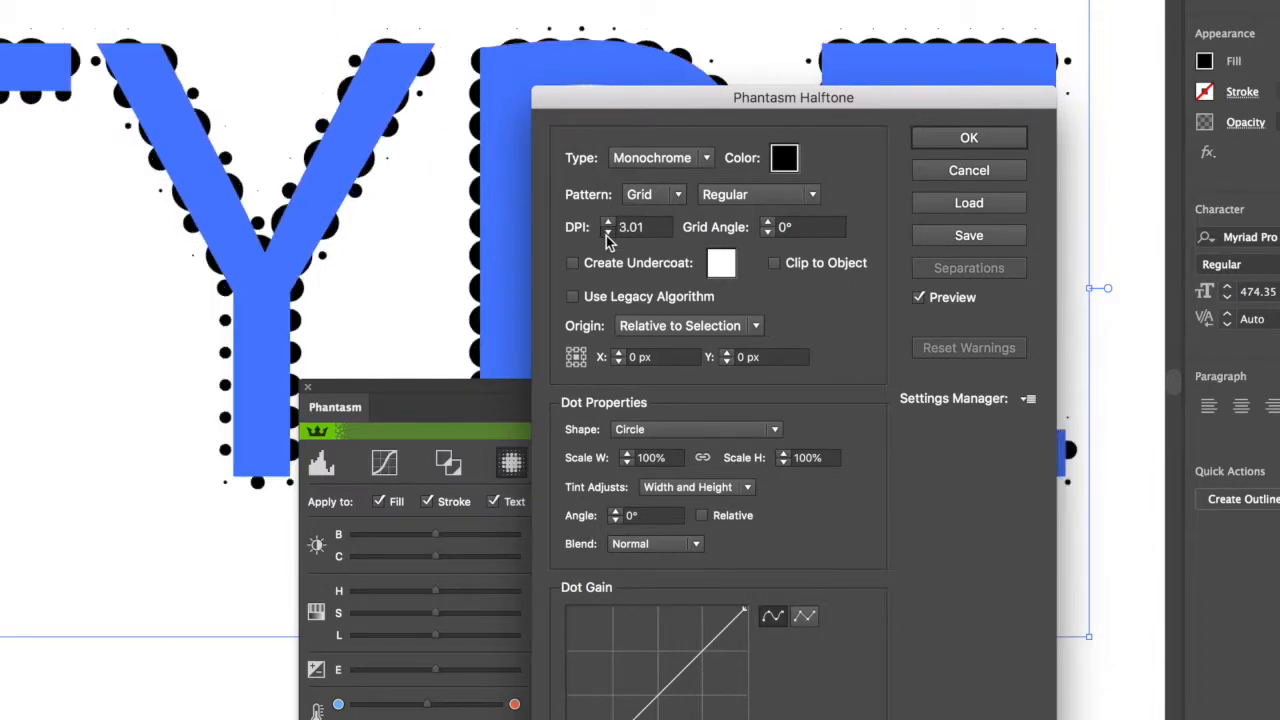
click(607, 233)
Try the Square and Line dot shapes, set the shape to Character, and apply the halftone.
click(700, 429)
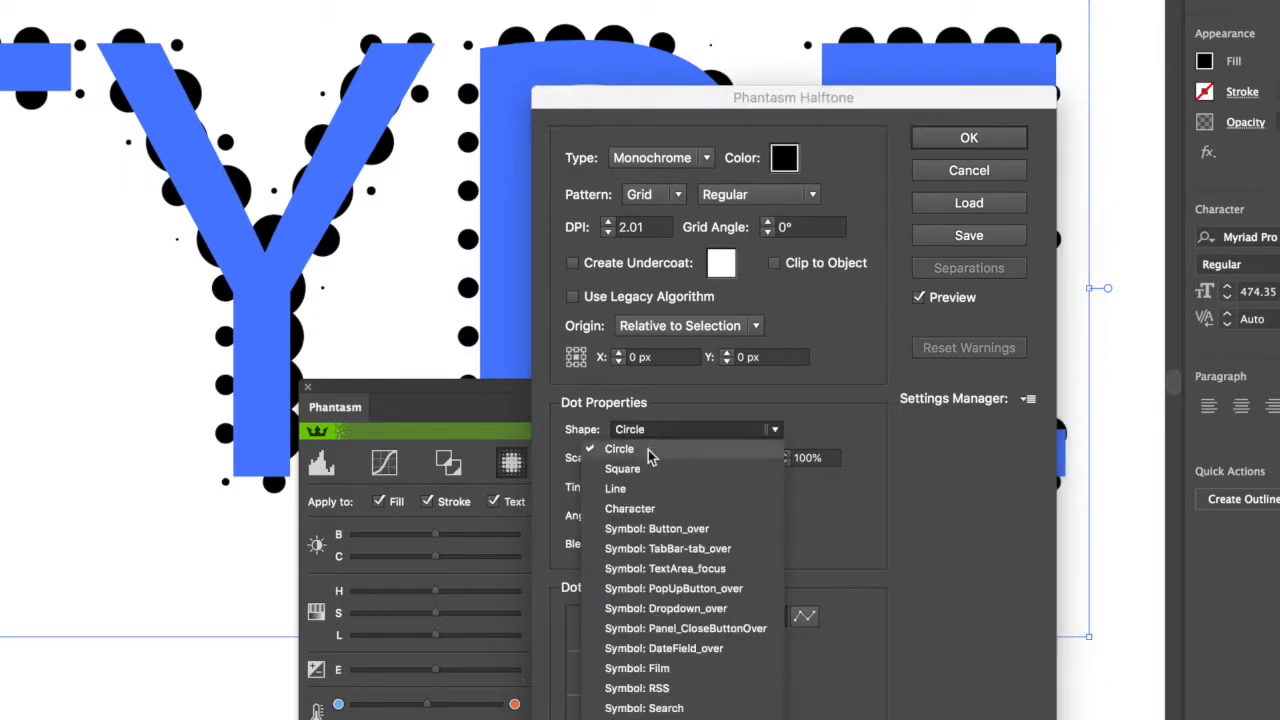
click(645, 468)
click(653, 432)
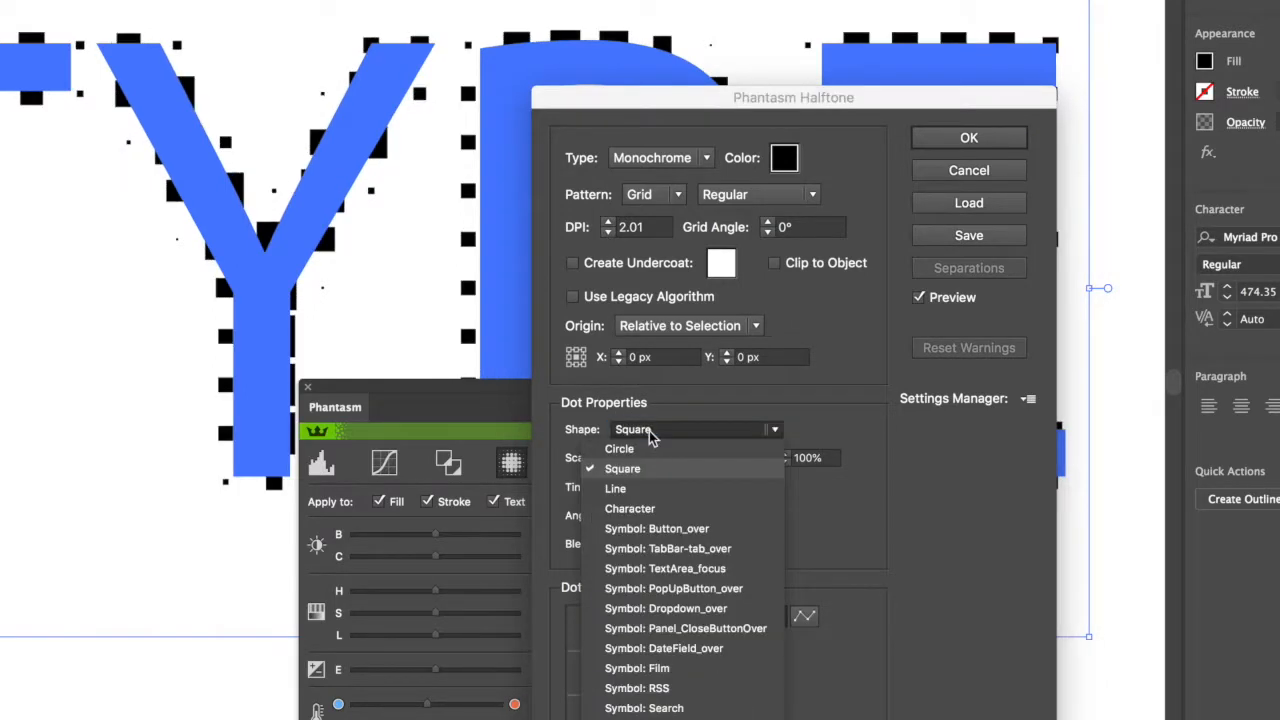
click(649, 487)
click(653, 432)
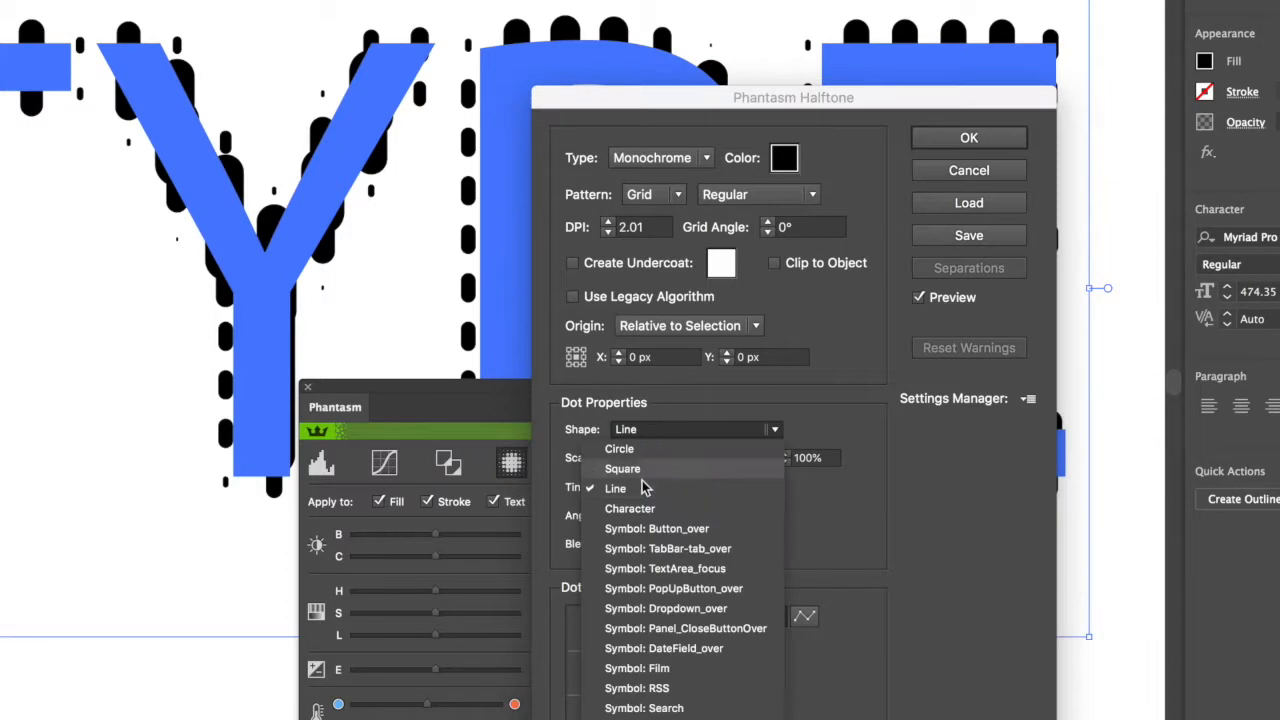
click(645, 510)
click(969, 138)
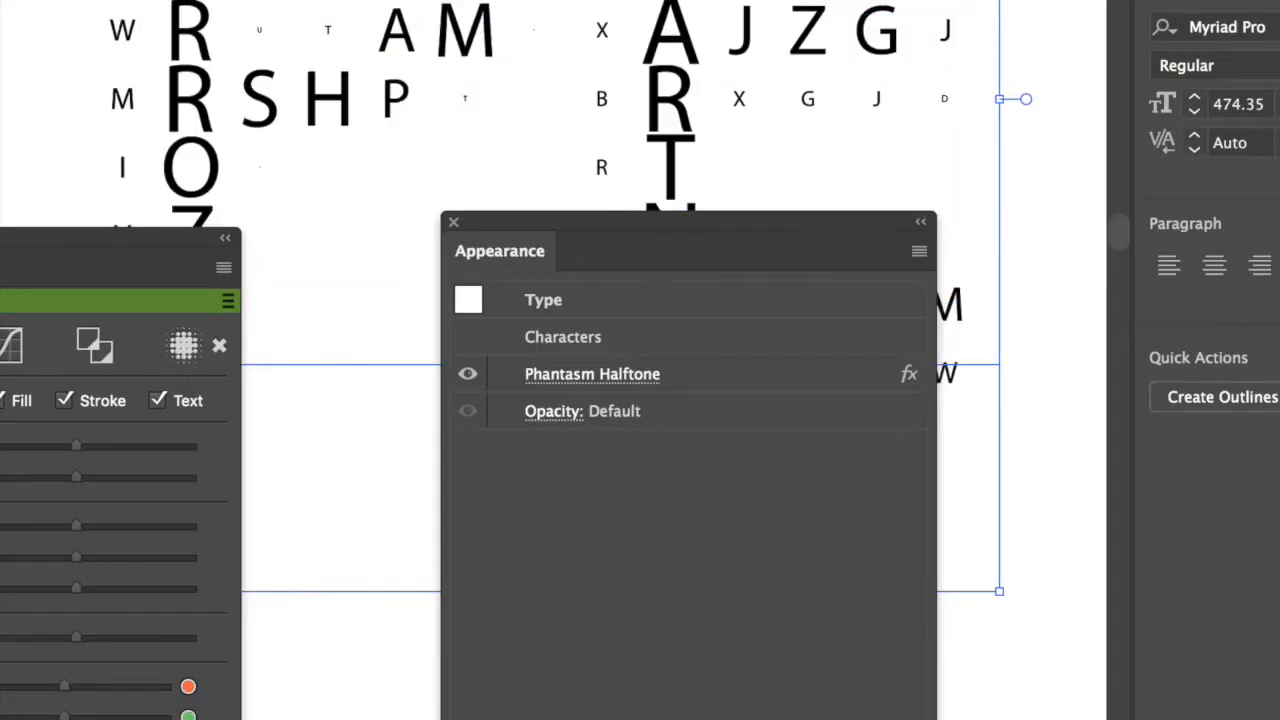
Deselect the text to view the character halftone, and reselect it to reopen its Phantasm Halftone effect for editing.
key(super+shift+a)
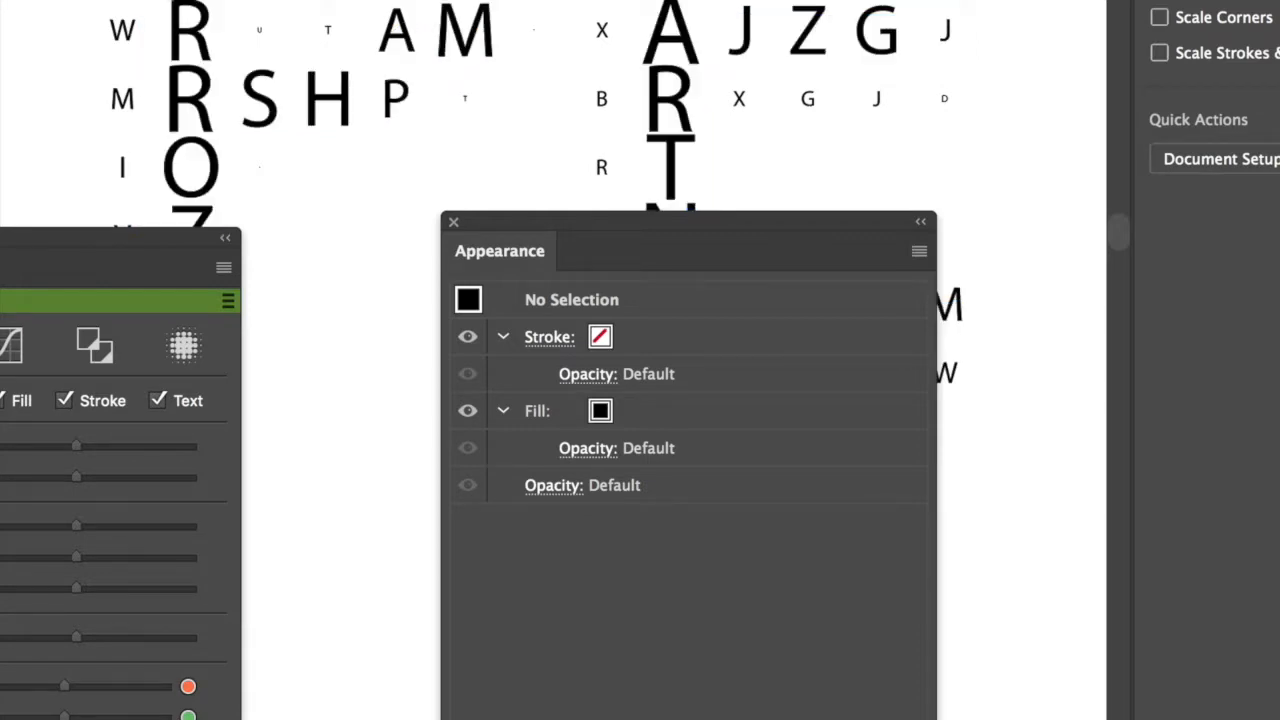
click(22, 76)
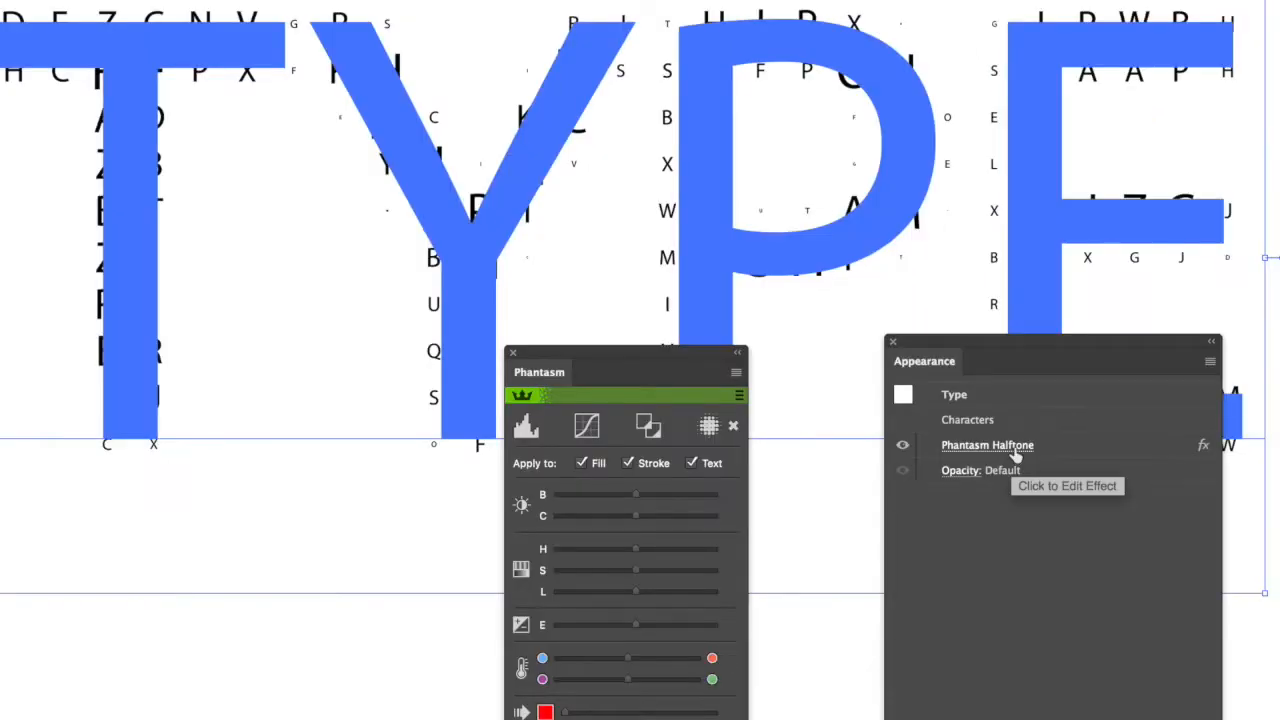
click(1013, 450)
drag(910, 88, 855, 60)
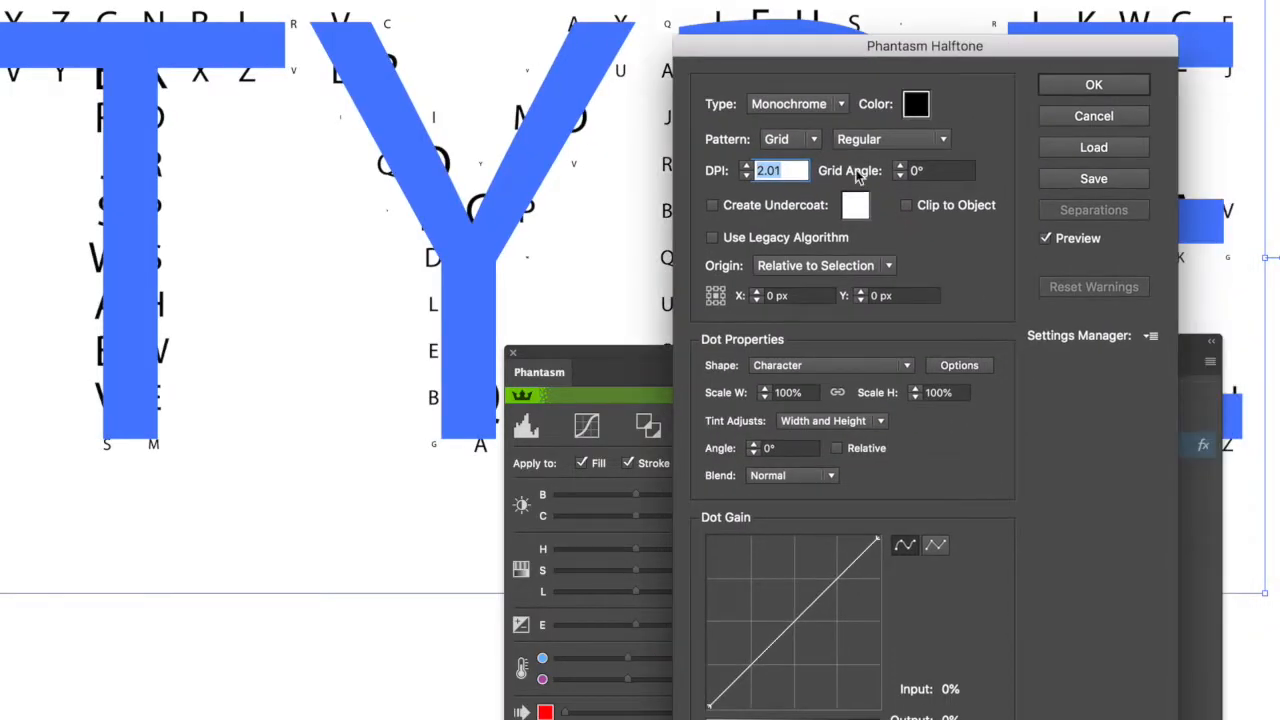
Try the FM and Radial patterns, including the 6 Spoke variant, and return the halftone pattern to Grid.
click(811, 139)
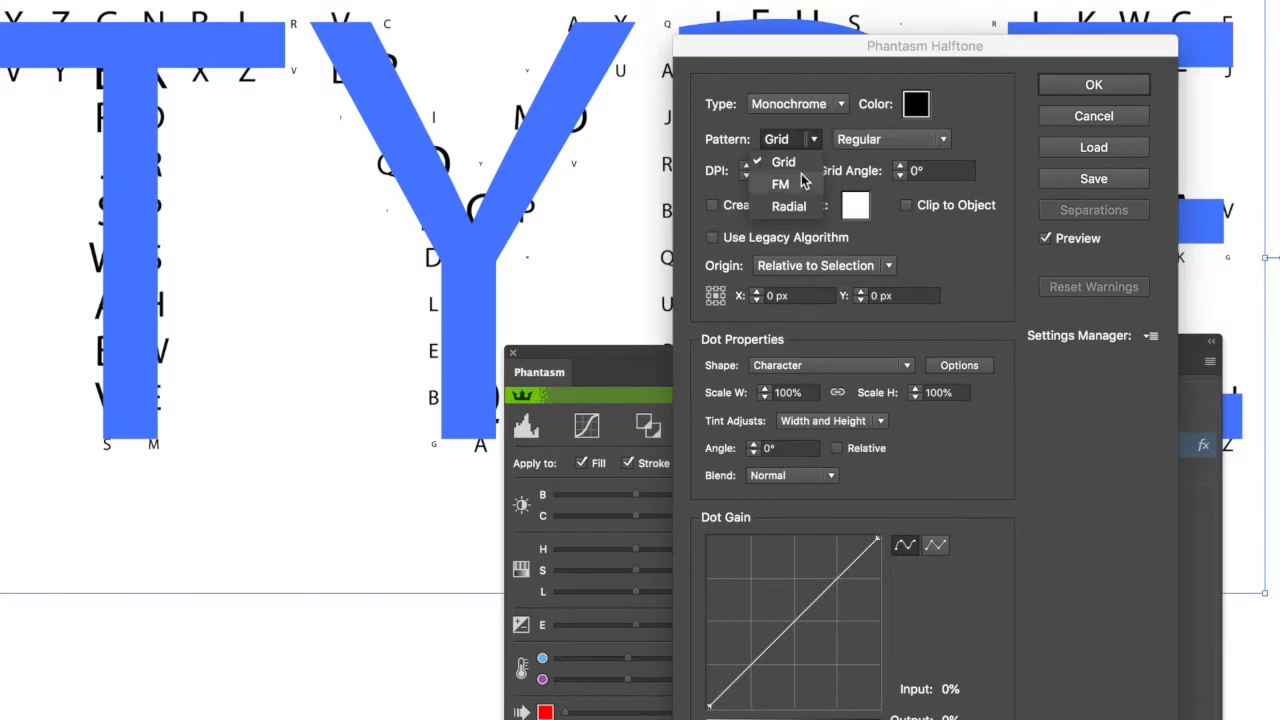
click(800, 176)
click(797, 139)
click(790, 204)
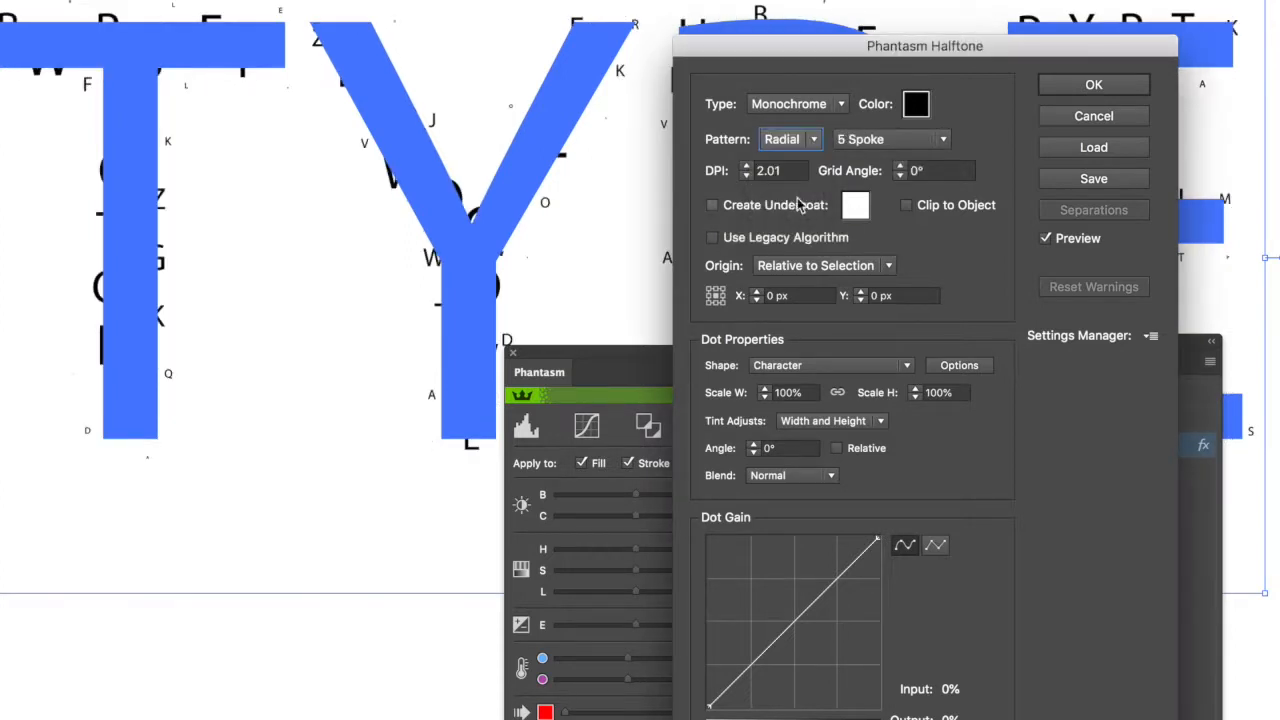
click(879, 142)
click(890, 186)
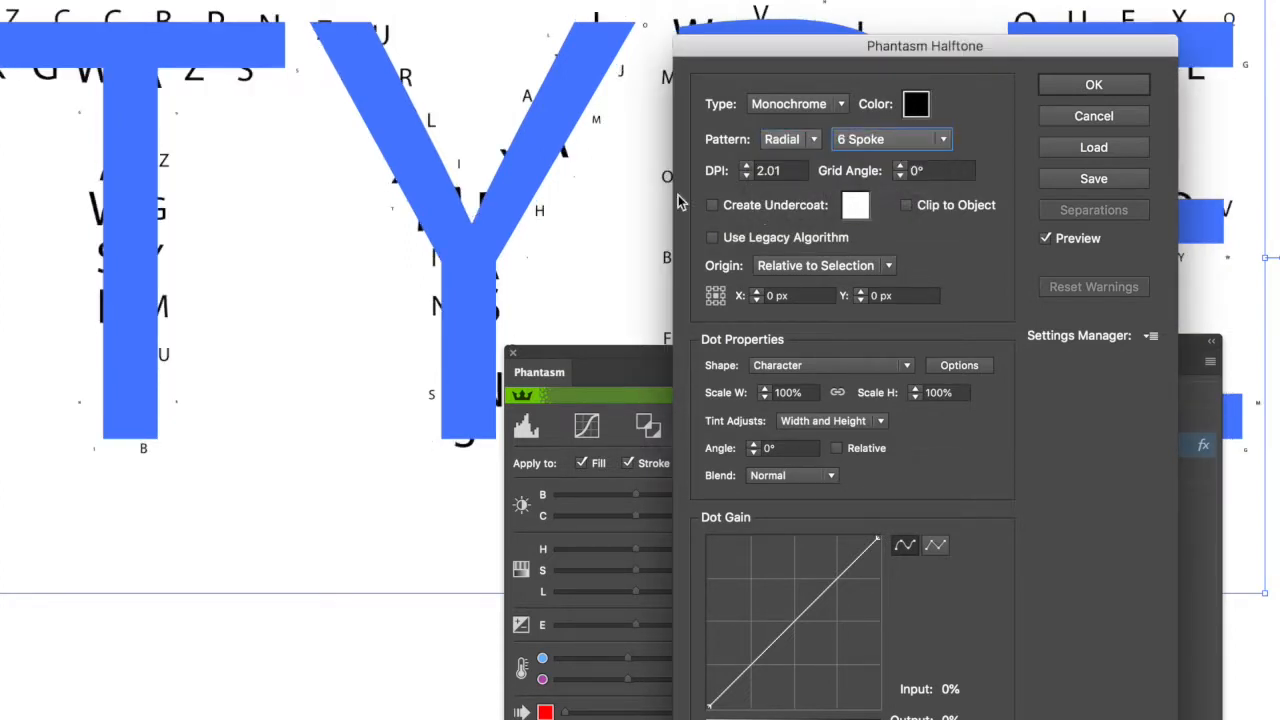
click(785, 146)
click(786, 162)
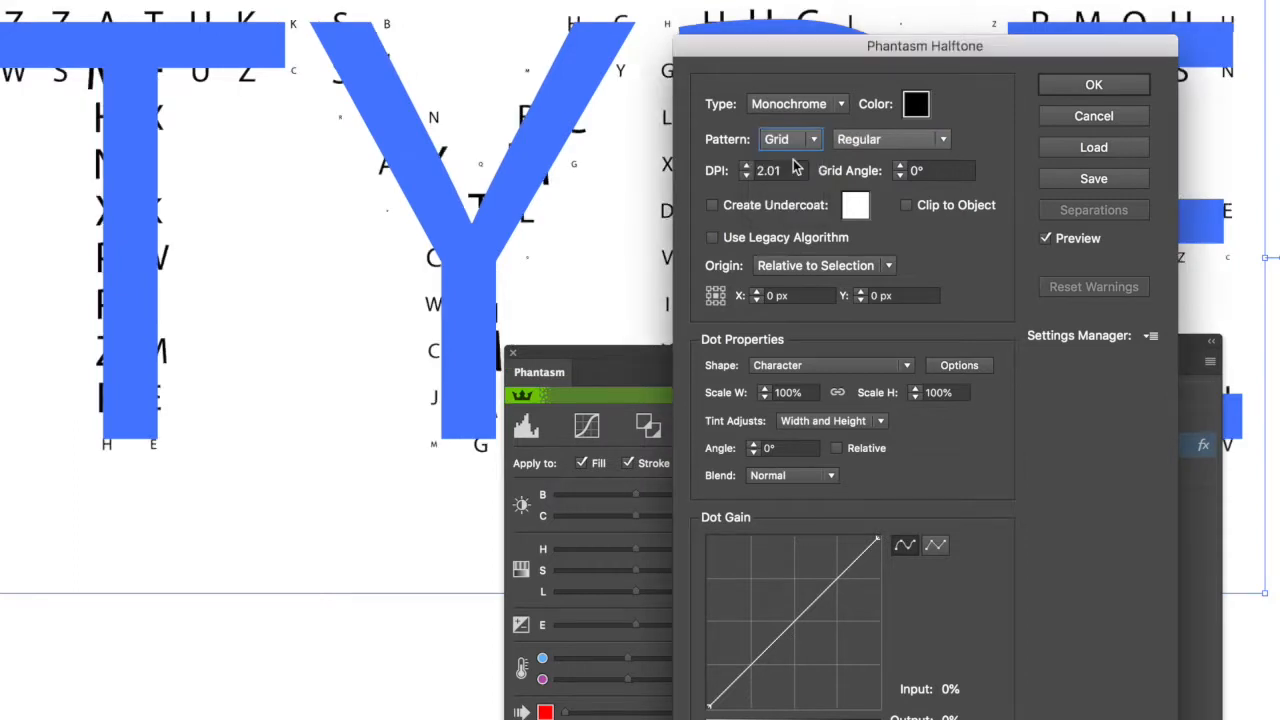
Try the Dropdown_over symbol and Square dot shapes, and set the halftone dot shape to Circle.
click(812, 369)
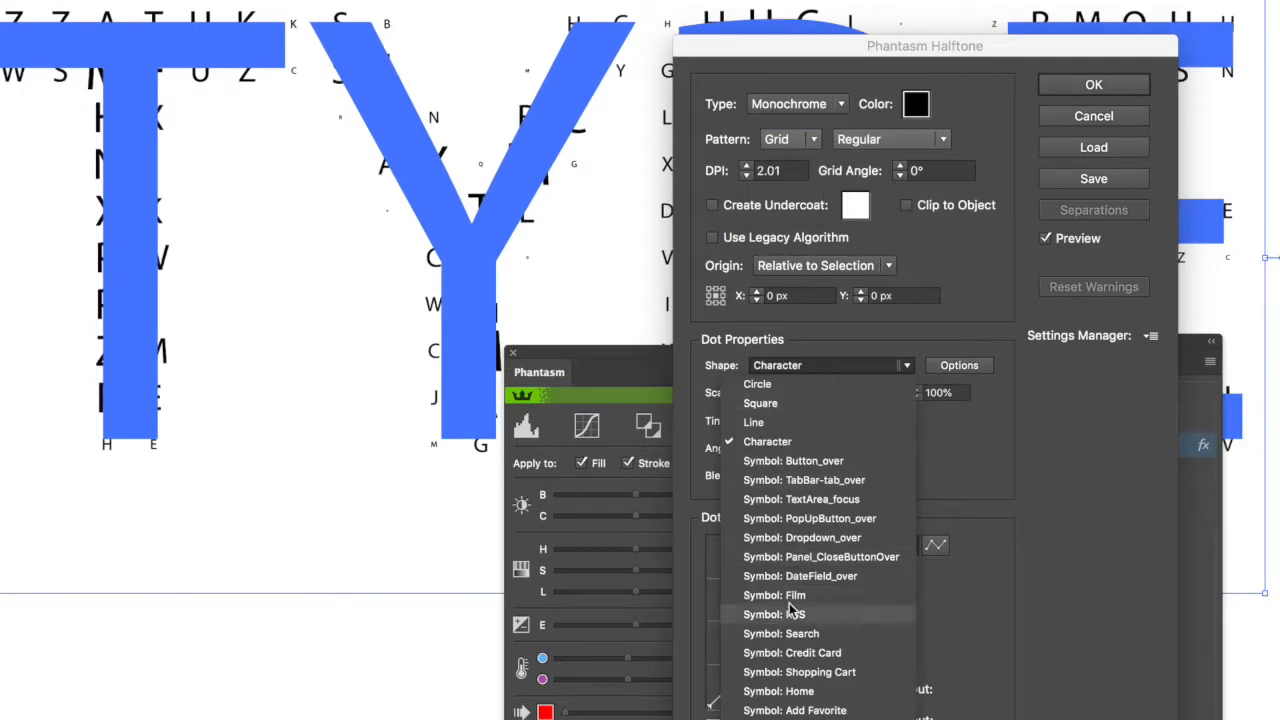
click(807, 538)
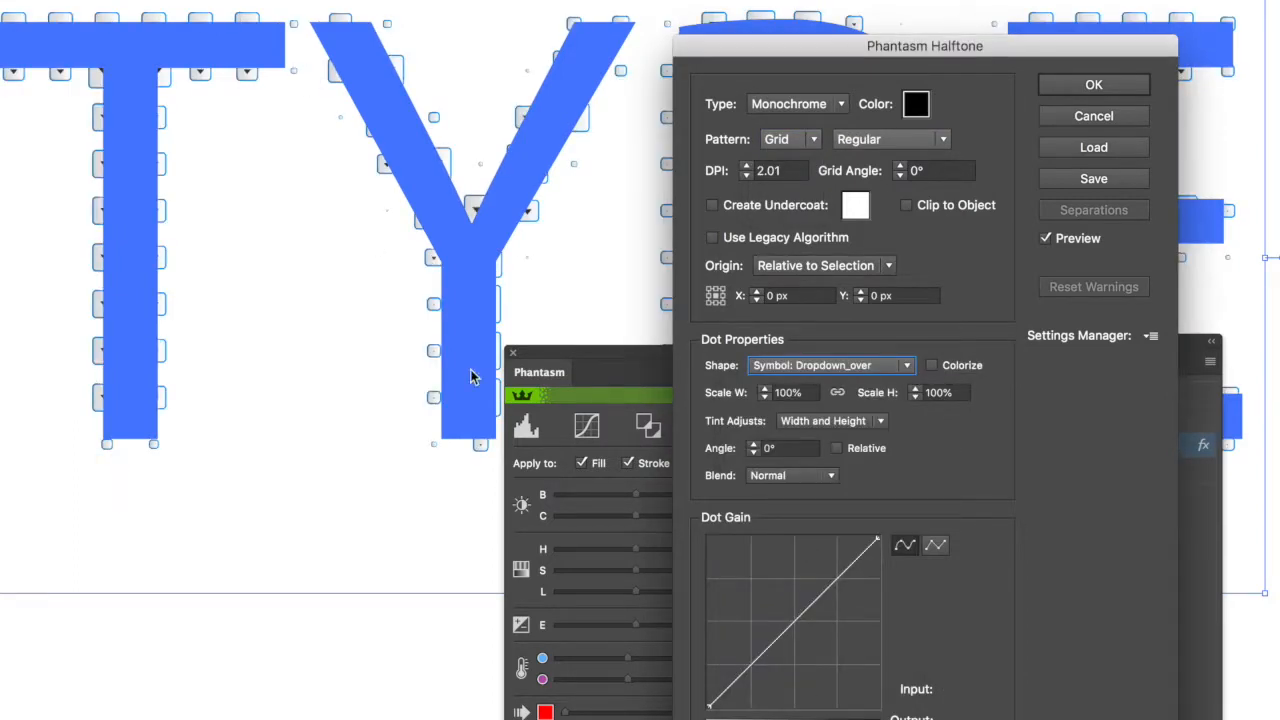
click(870, 366)
click(823, 403)
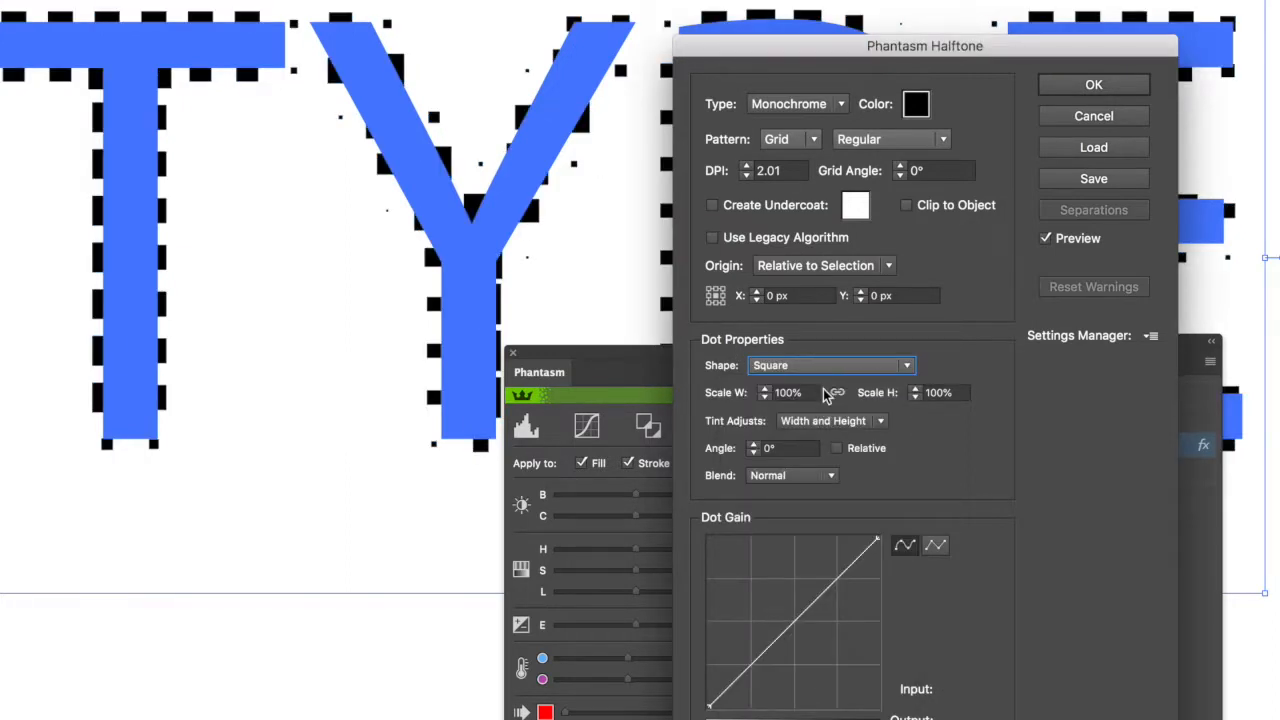
click(819, 368)
click(810, 386)
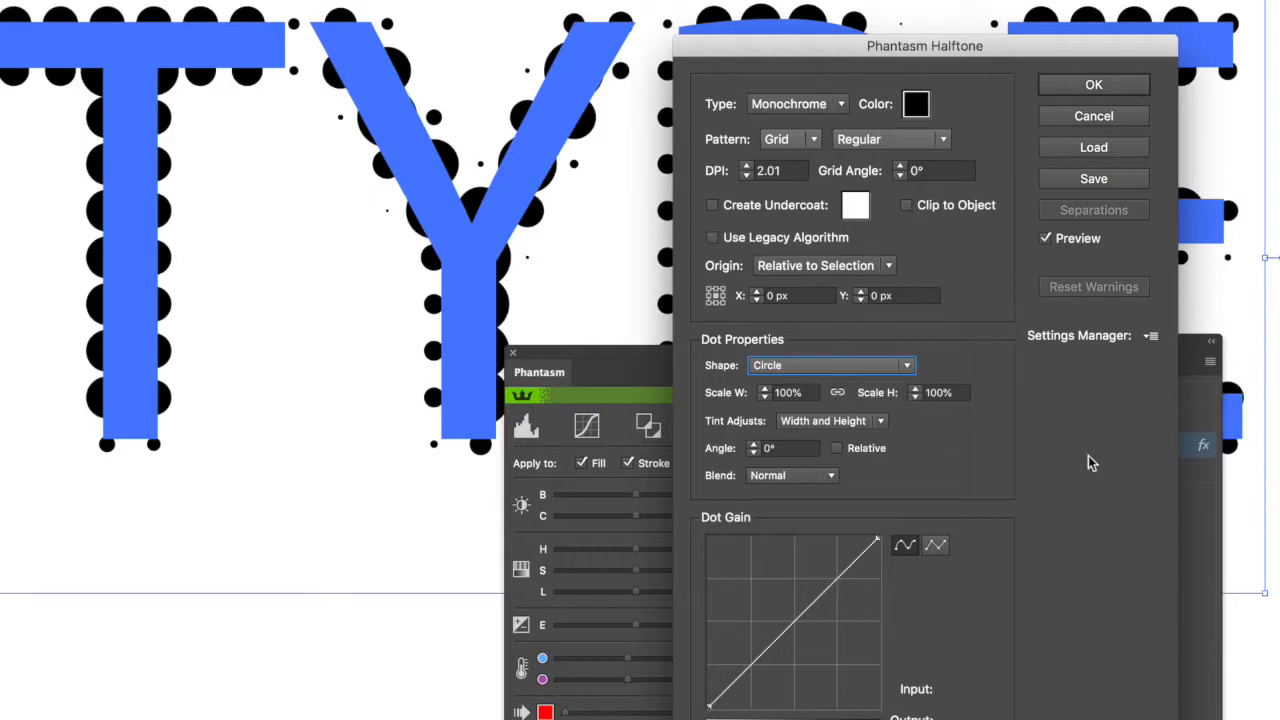
Set the halftone dots' linked width and height scale to 20%.
key(Tab)
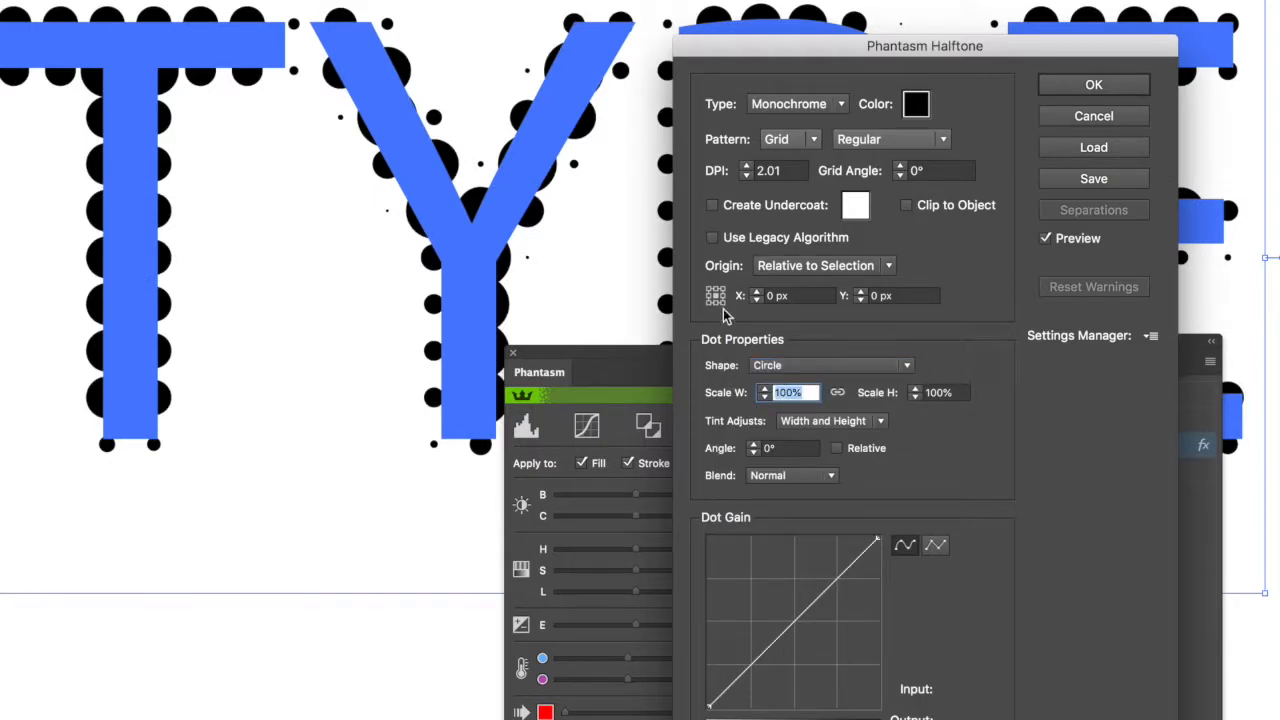
text(20)
key(Tab)
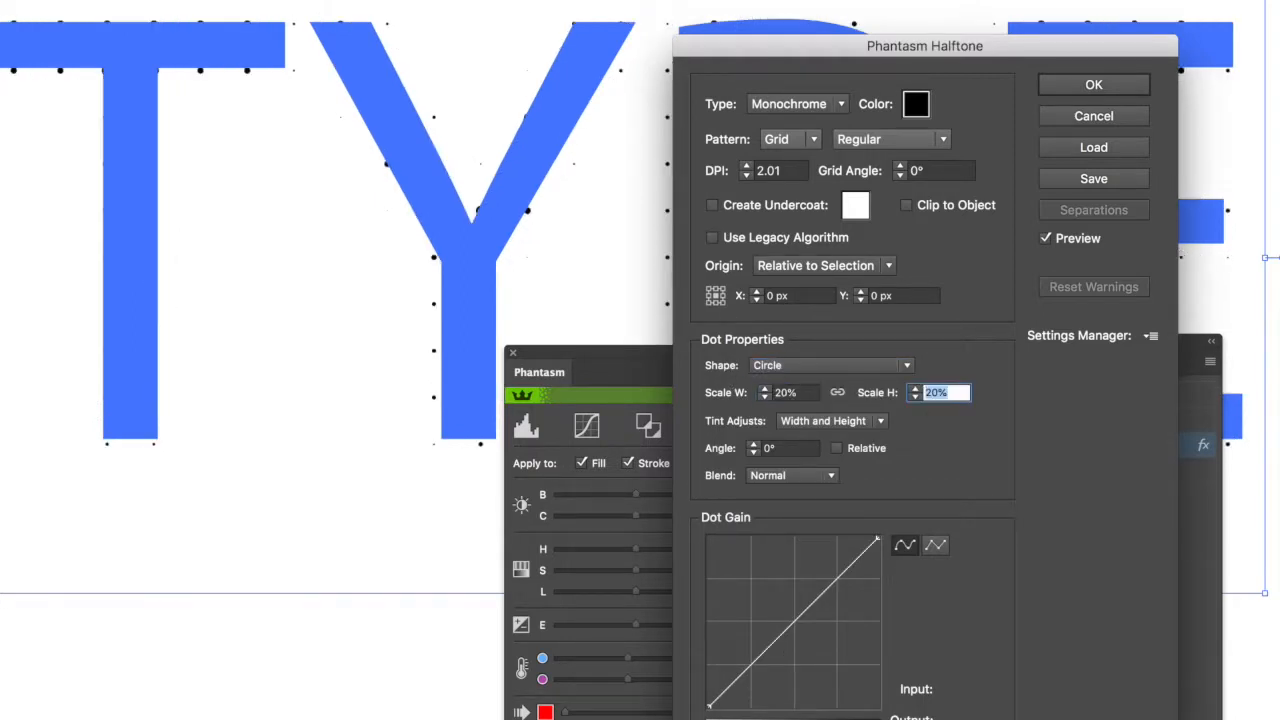
Try a halftone DPI of 12, and set the final DPI to 10.
click(792, 170)
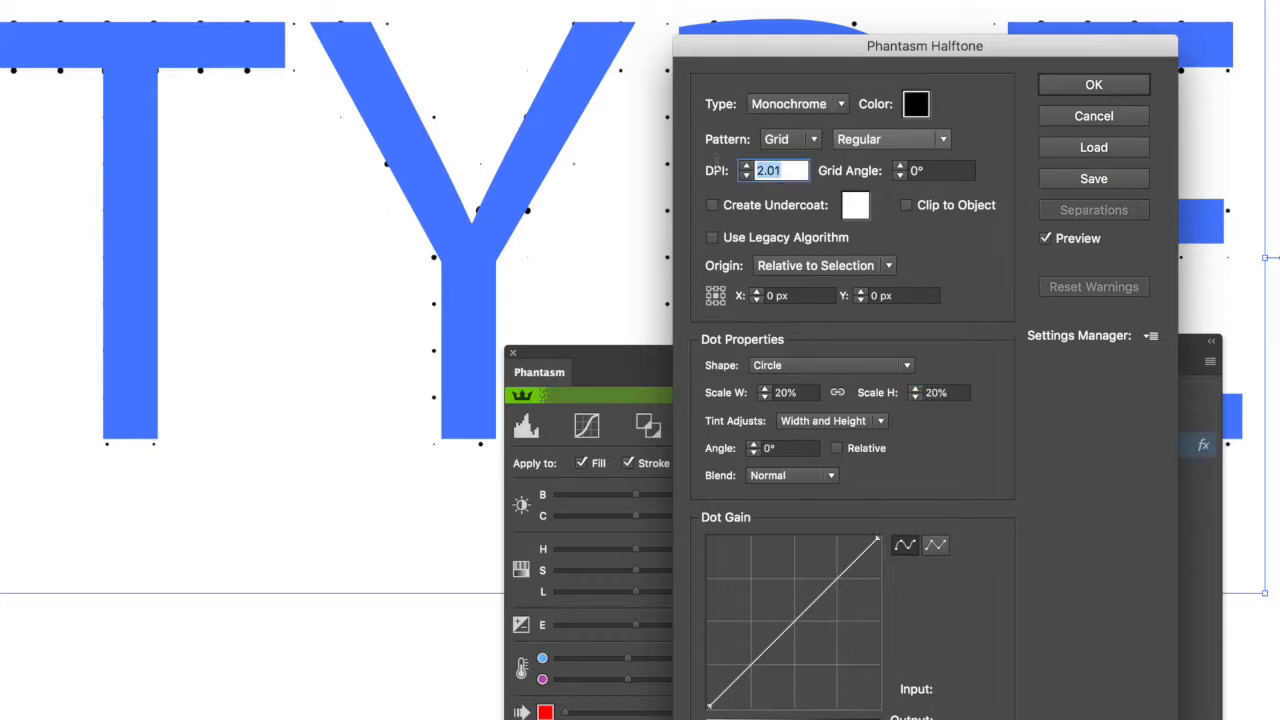
text(12)
key(Tab)
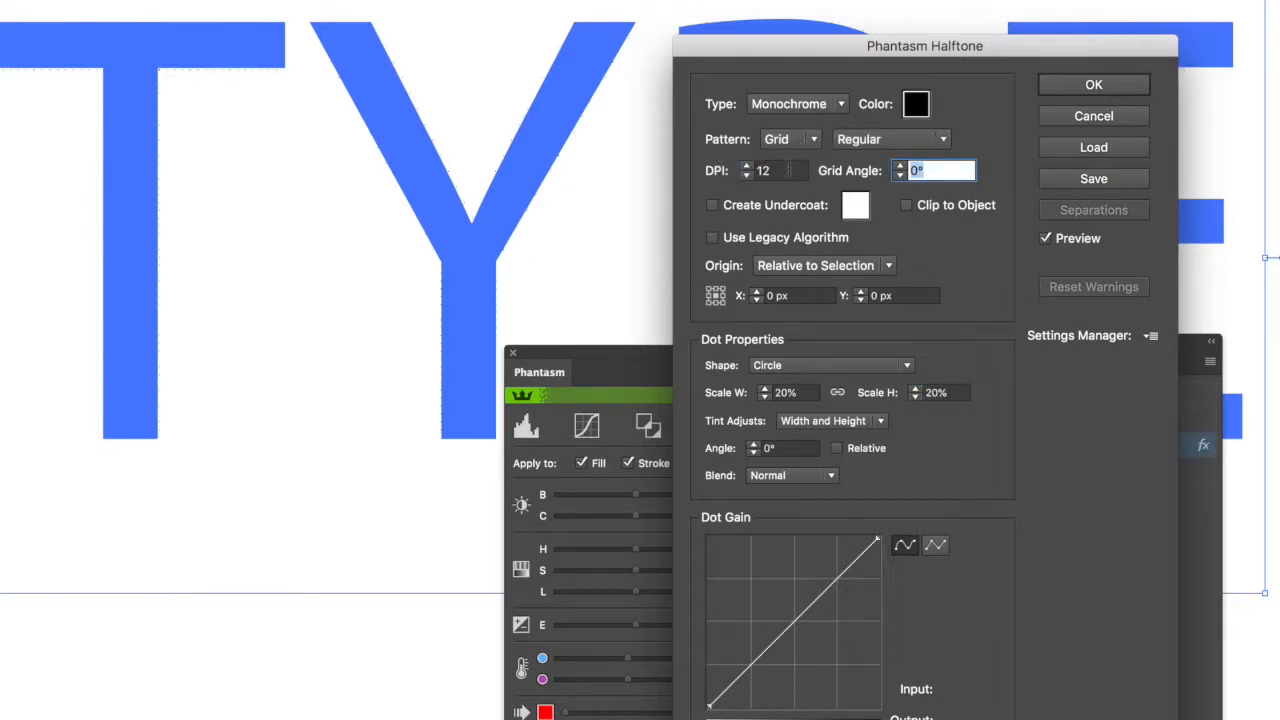
click(788, 170)
text(10)
key(Tab)
Raise the dot gain curve to an output of about 78 at input 40, apply the effect and deselect the text.
drag(803, 613, 780, 573)
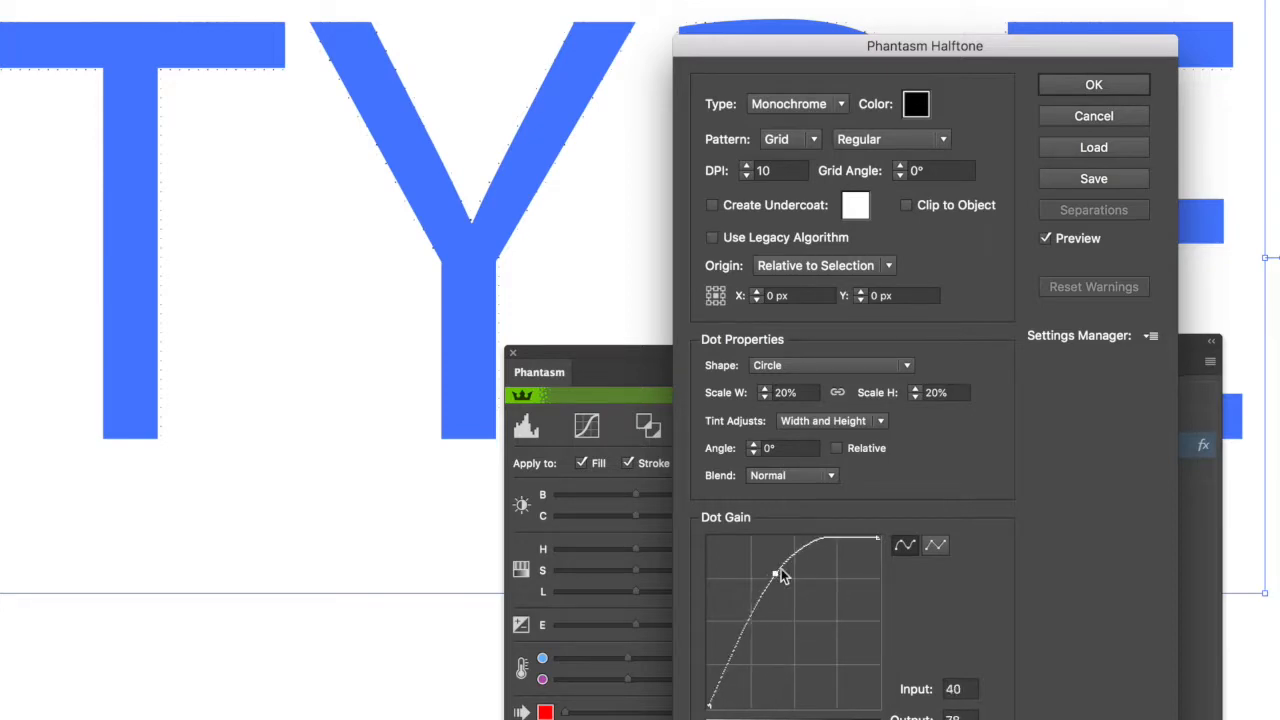
click(1130, 96)
click(174, 697)
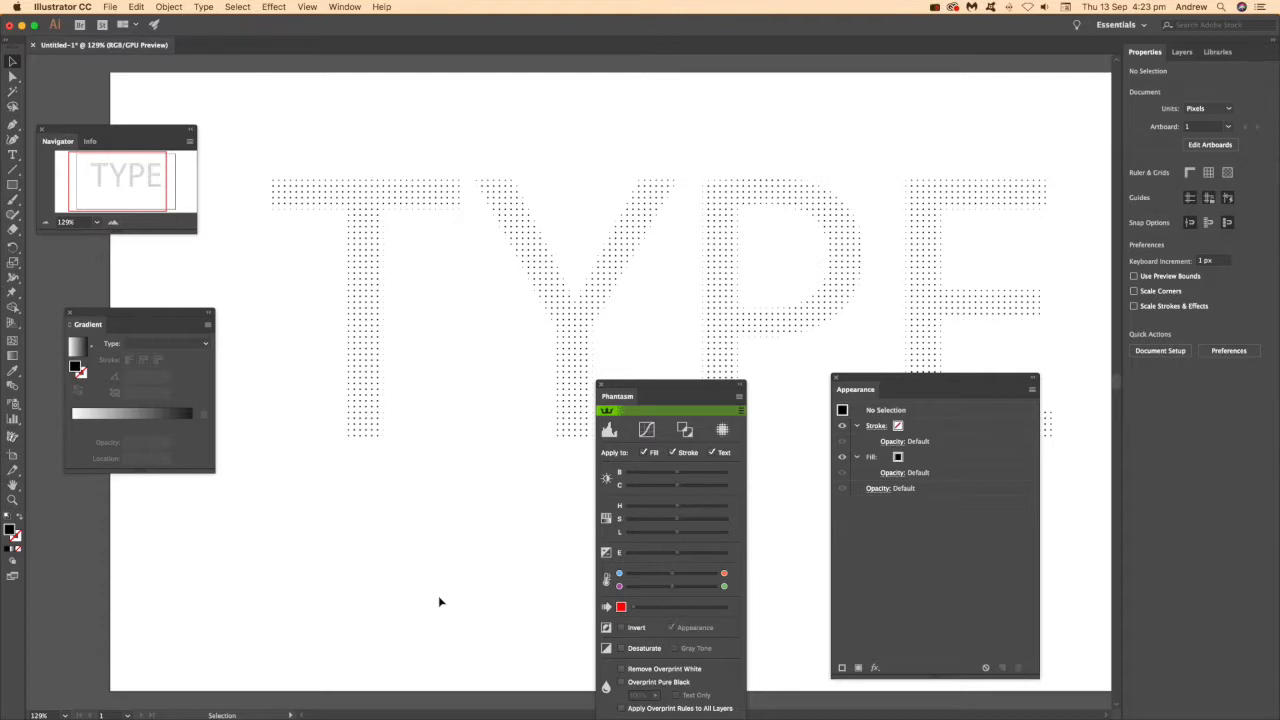
Reopen the TYPE text's Phantasm Halftone effect and load the Abstract preset.
click(570, 358)
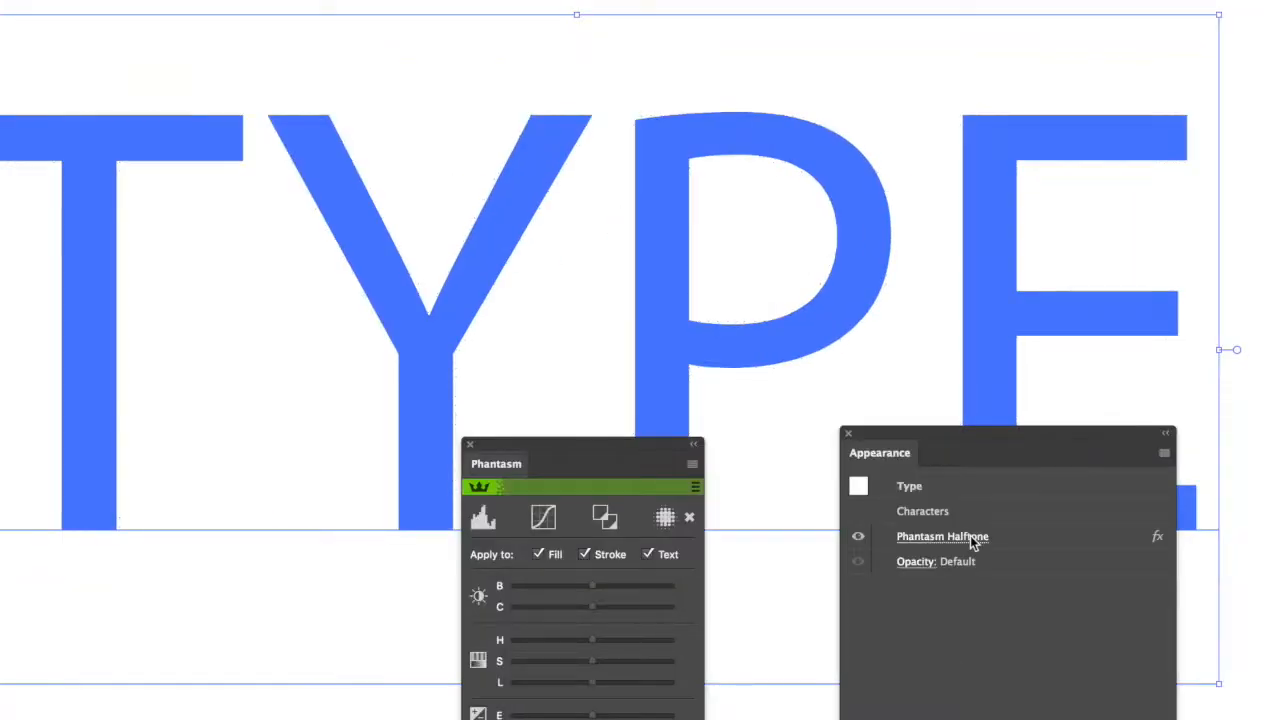
click(910, 443)
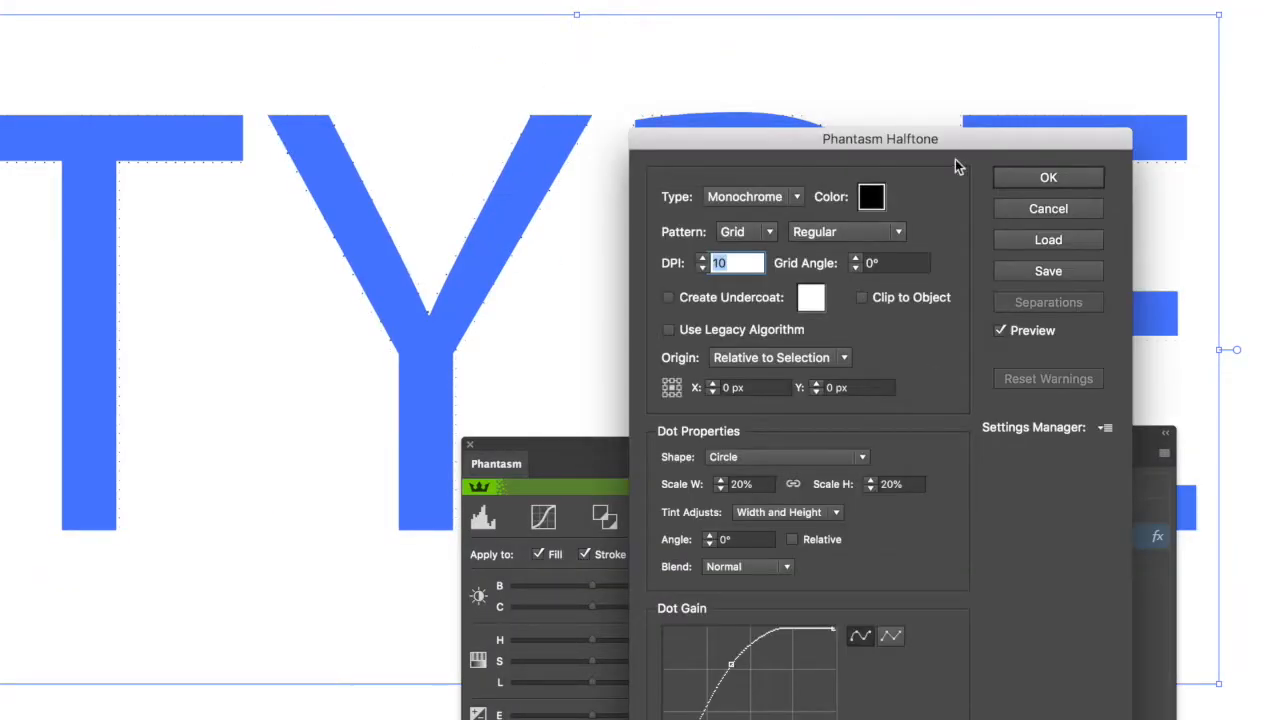
click(1105, 427)
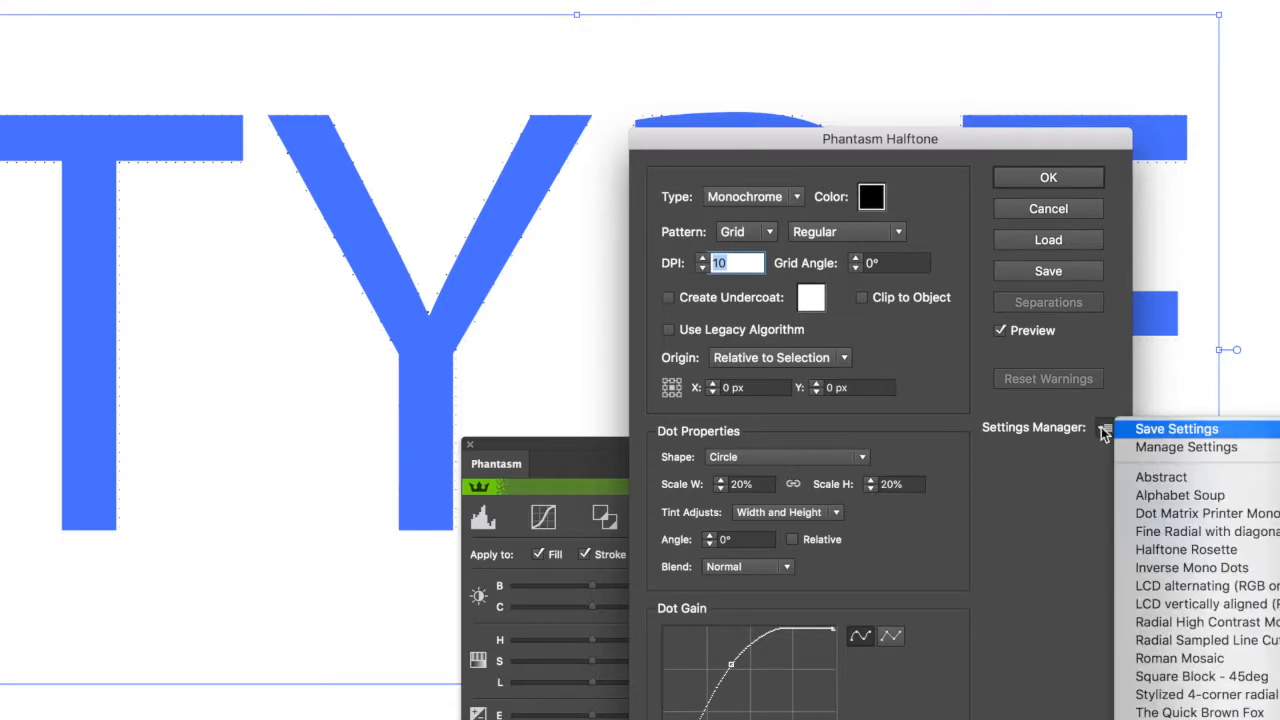
click(1161, 478)
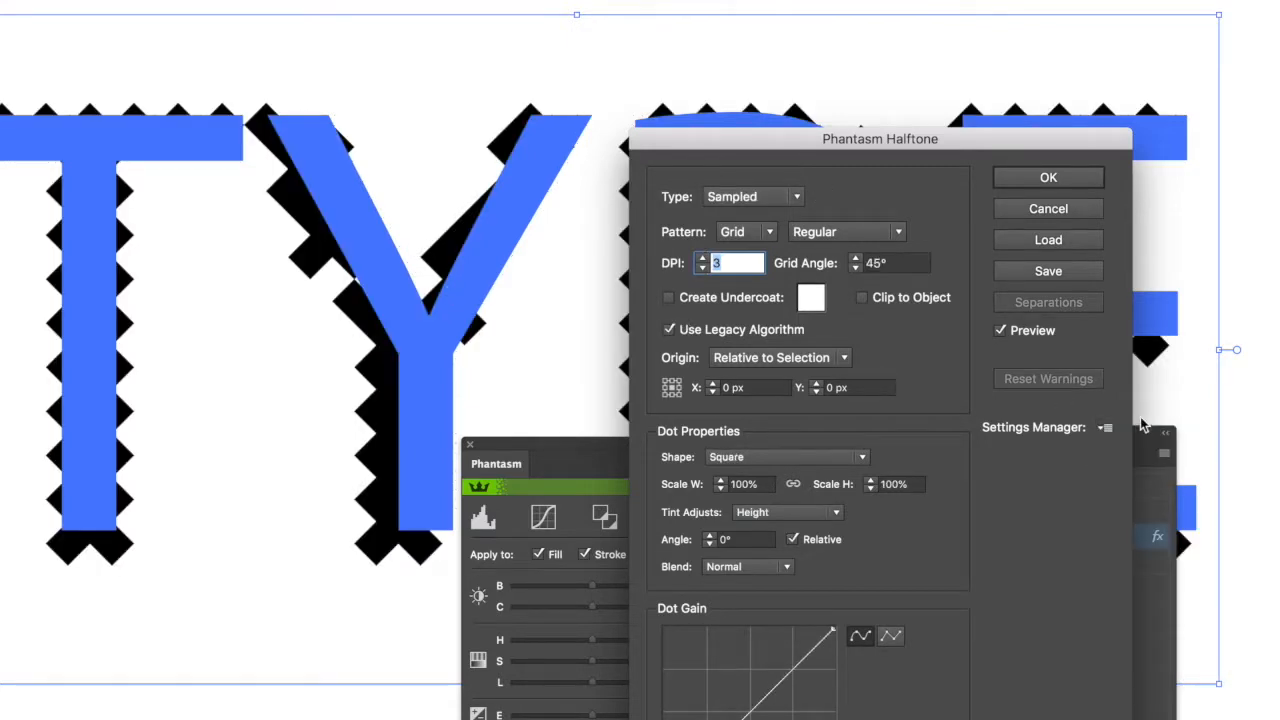
Load the Roman Mosaic halftone preset, apply the effect and deselect the text.
click(1105, 427)
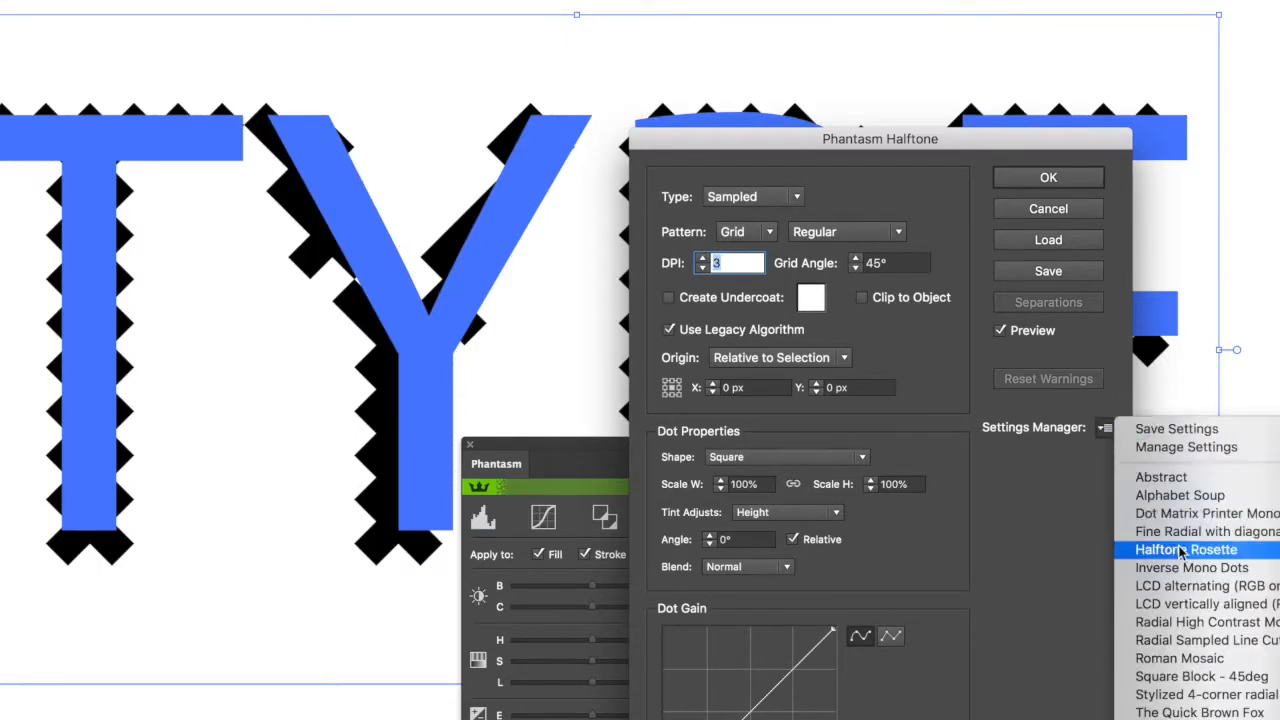
click(1183, 660)
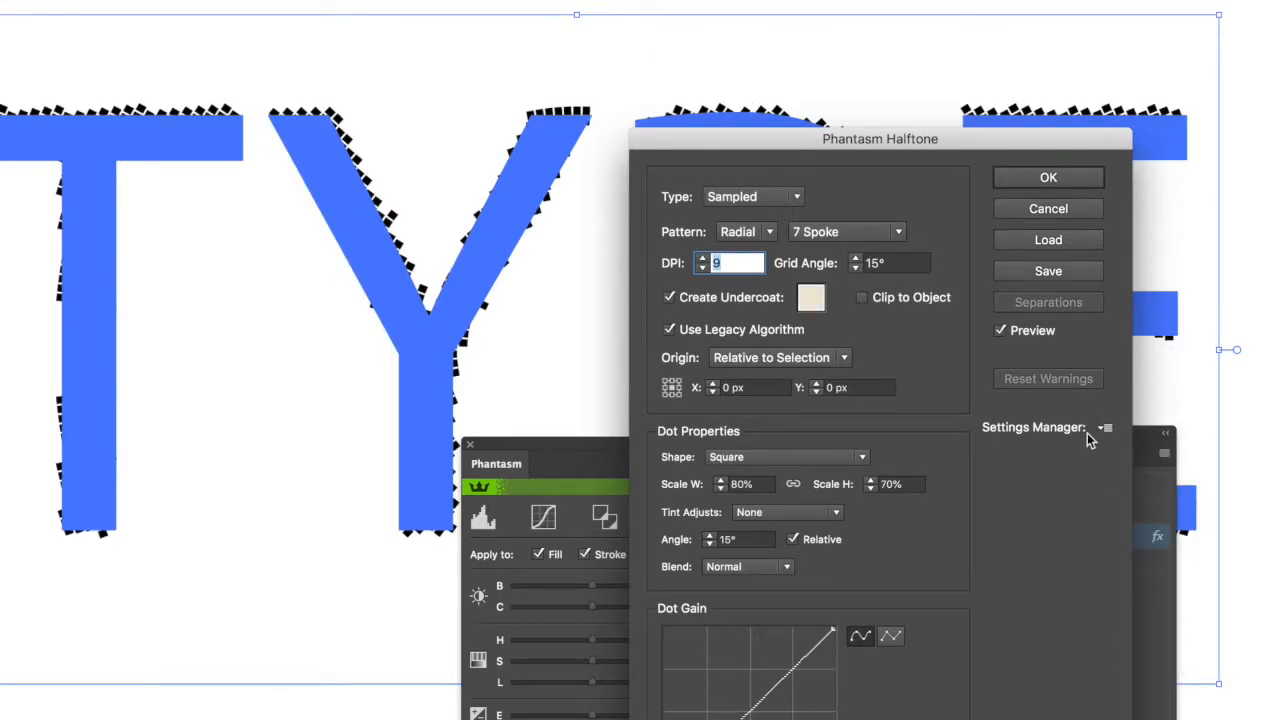
click(1047, 177)
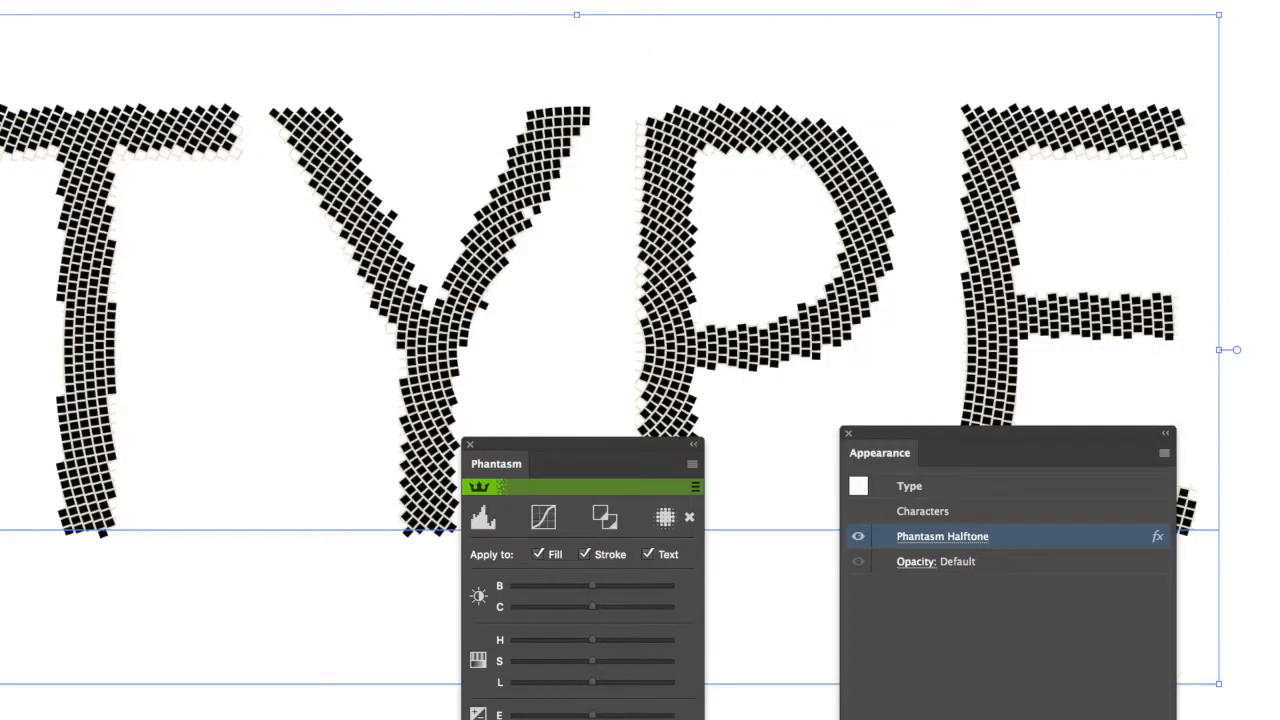
key(super+shift+a)
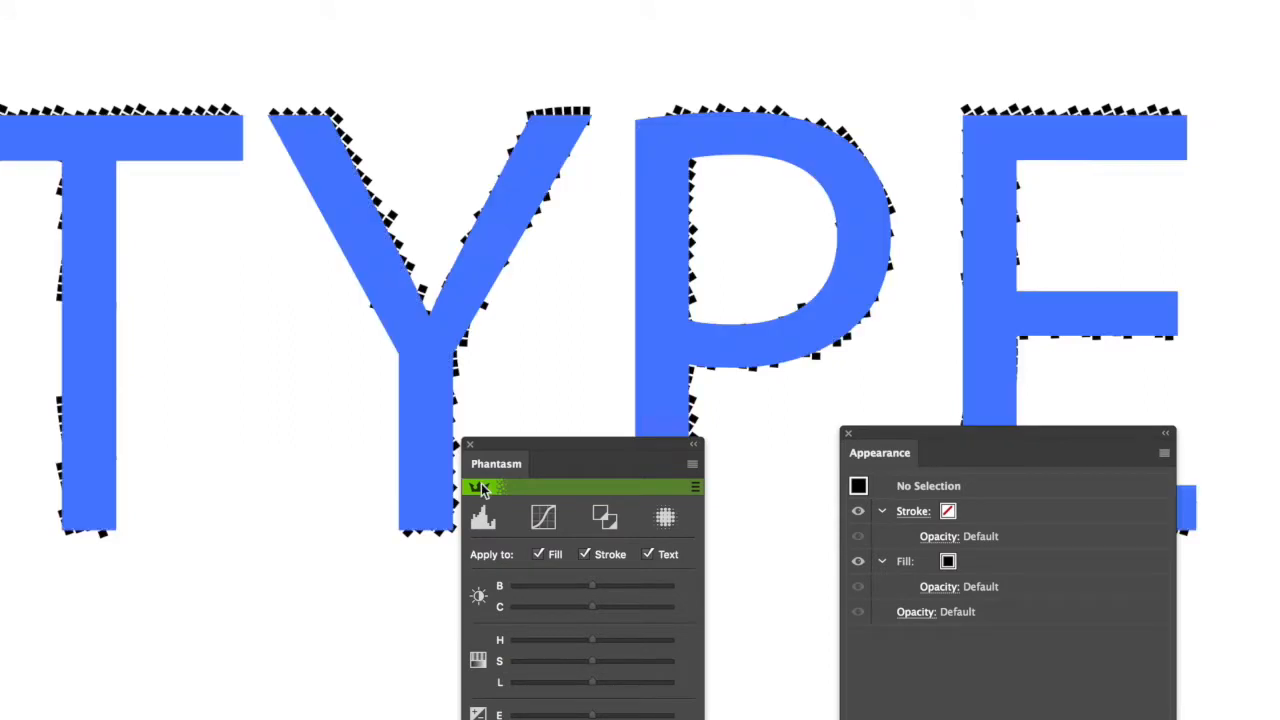
Reopen the TYPE text's Phantasm Halftone effect and try the Monochrome and RGB types, ending on Monochrome.
click(442, 362)
click(962, 542)
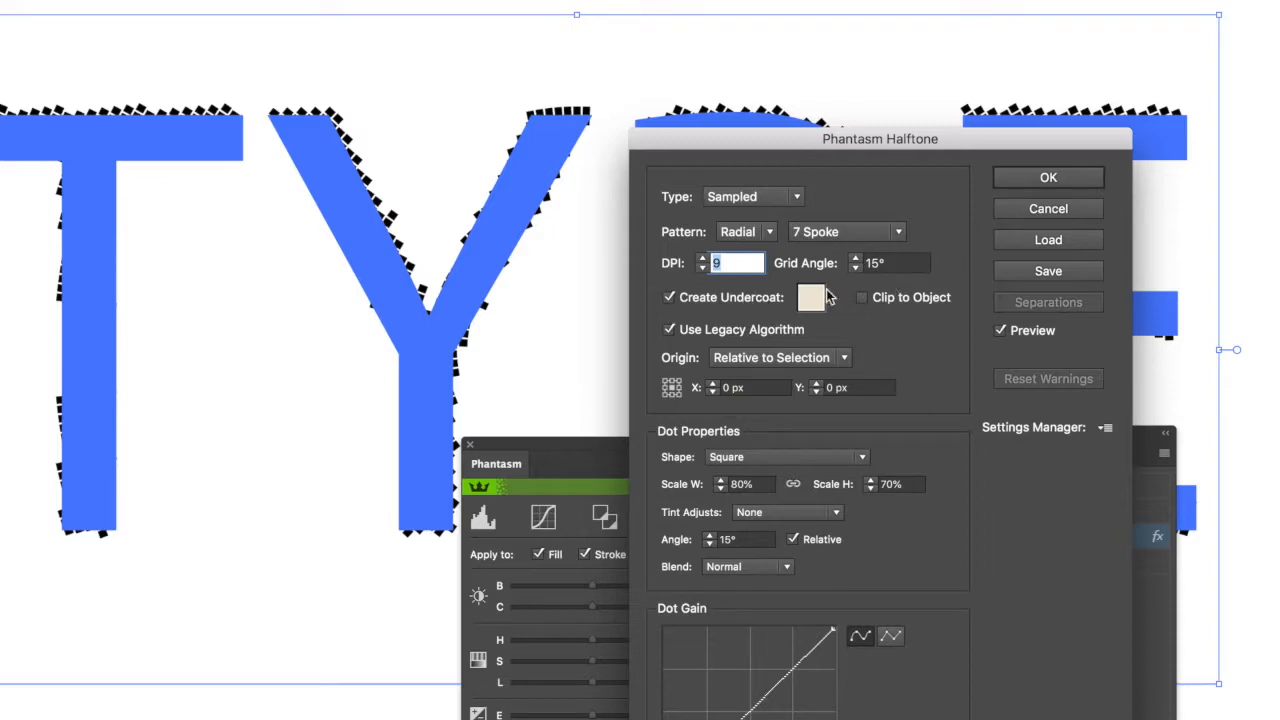
click(752, 196)
click(745, 175)
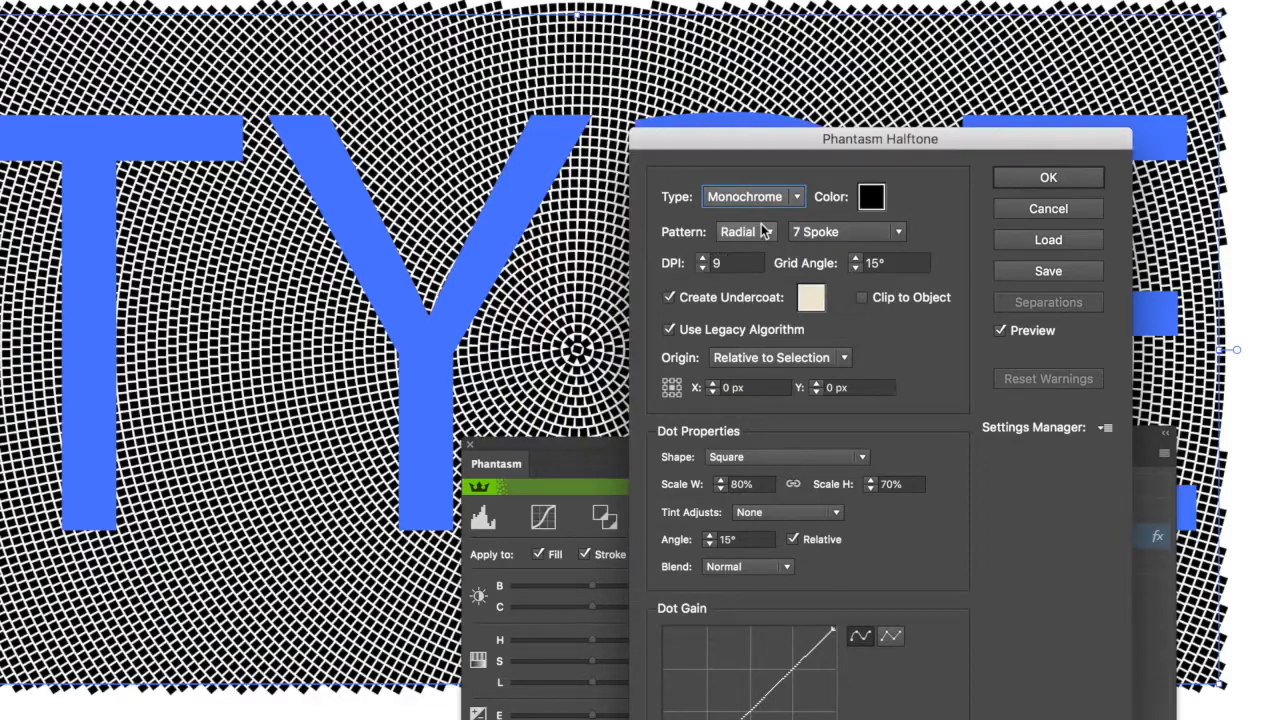
click(755, 197)
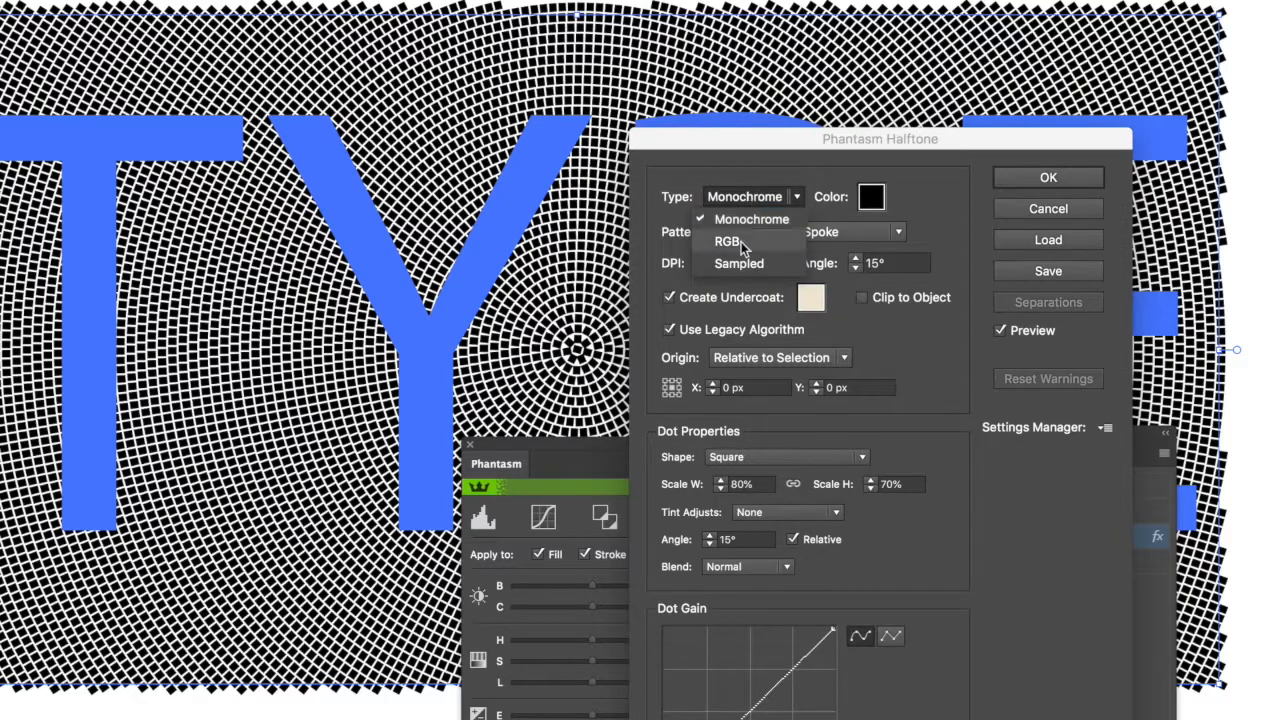
click(741, 244)
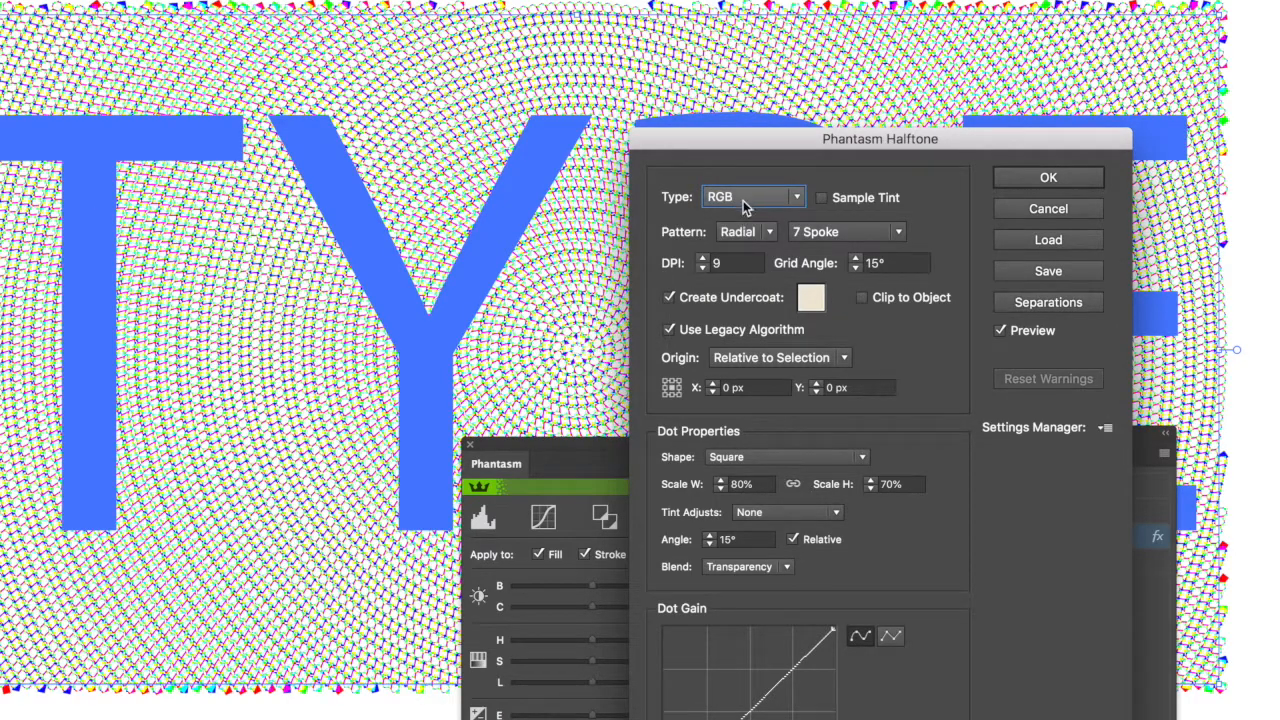
click(743, 205)
click(748, 214)
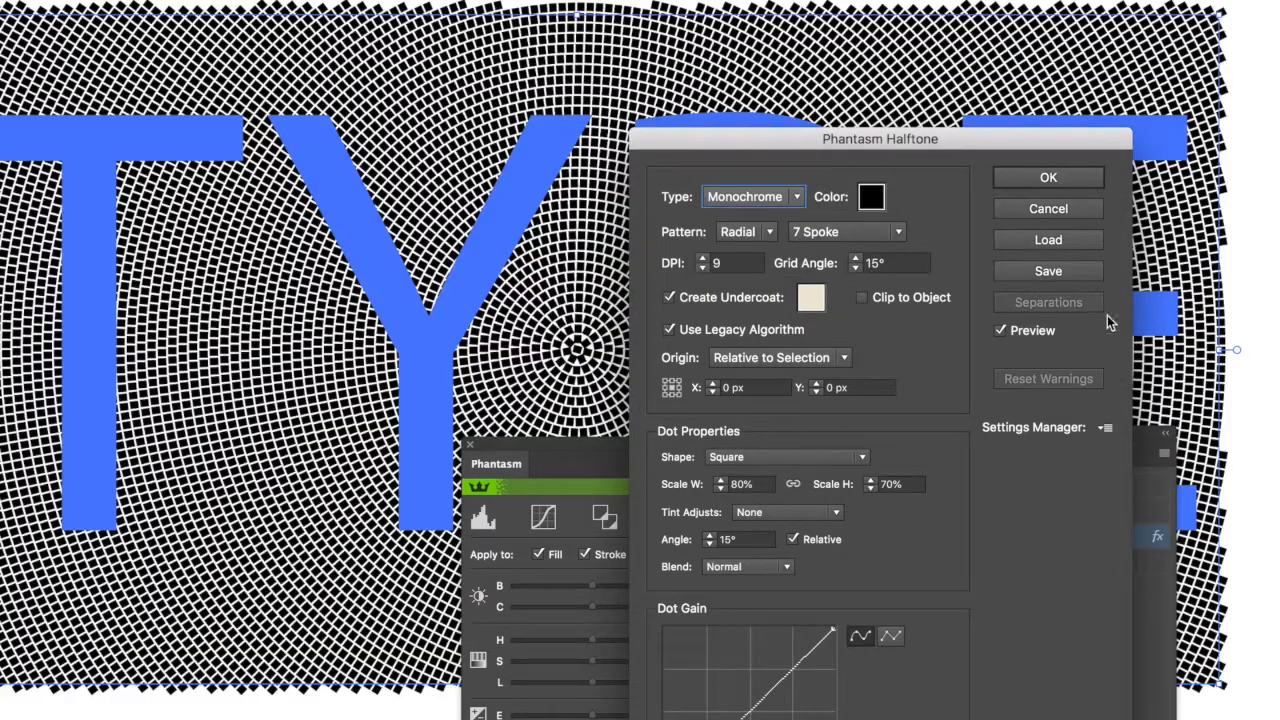
Load the preset with white 12 DPI circle dots on a 60° grid over a black undercoat, apply it and deselect the text.
click(1094, 429)
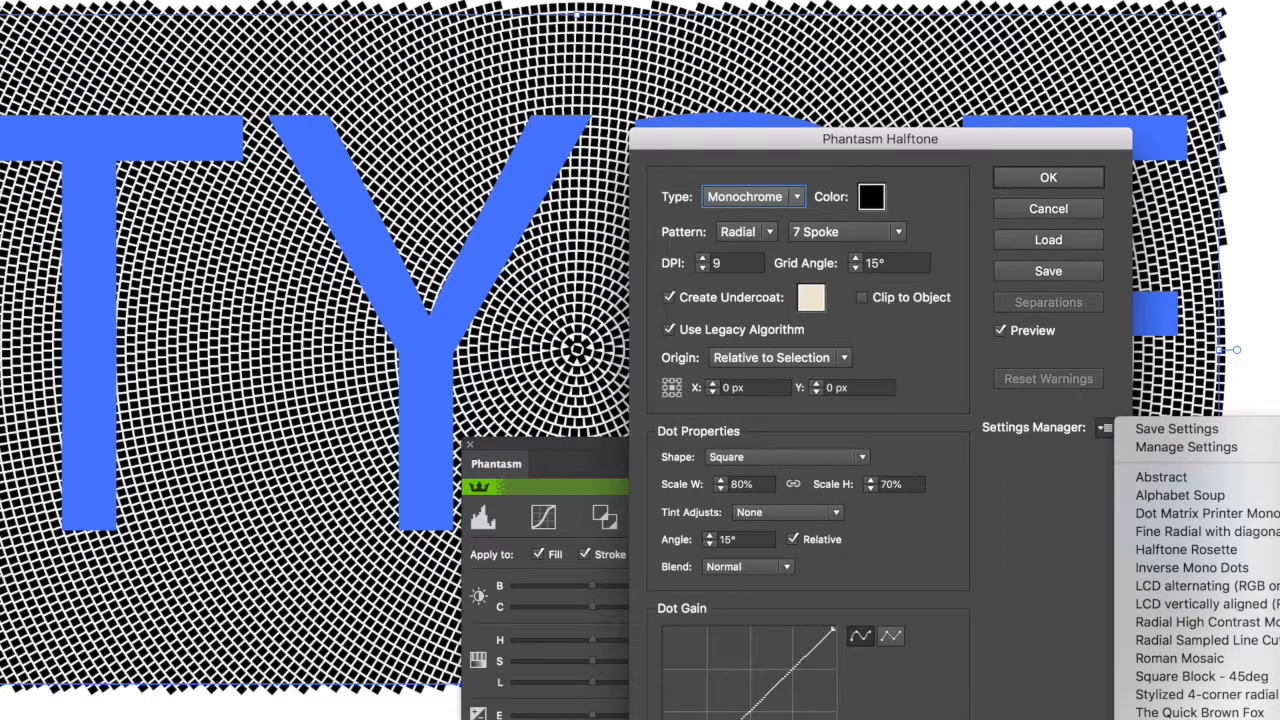
click(1200, 717)
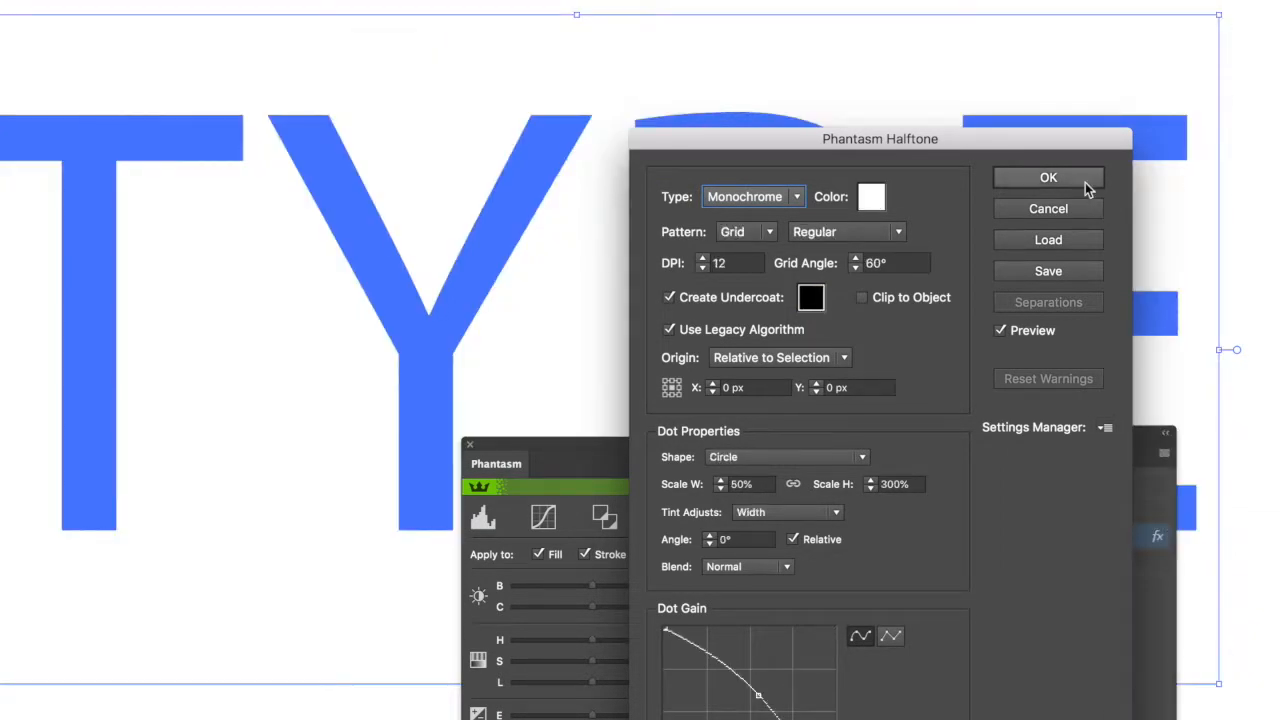
click(1048, 177)
click(350, 656)
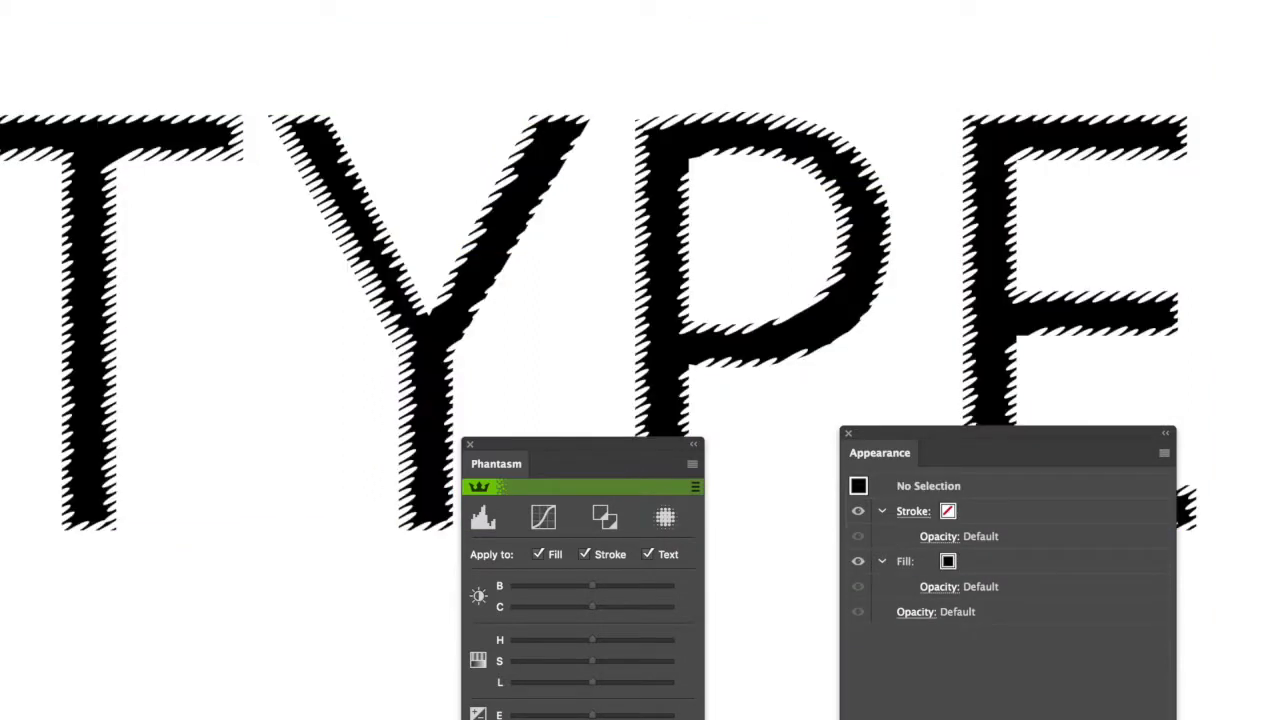
Remove the existing halftone effect from the TYPE text and add a new Phantasm Halftone with a DPI of 3.
click(443, 366)
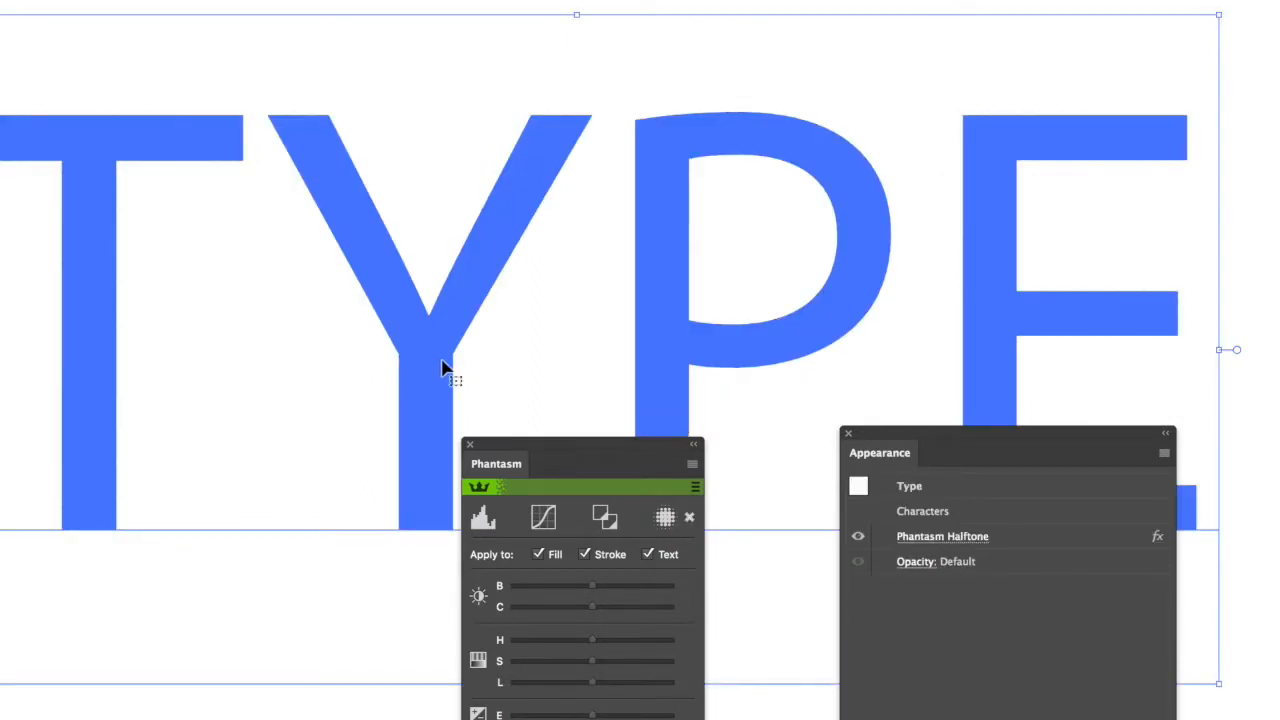
click(692, 518)
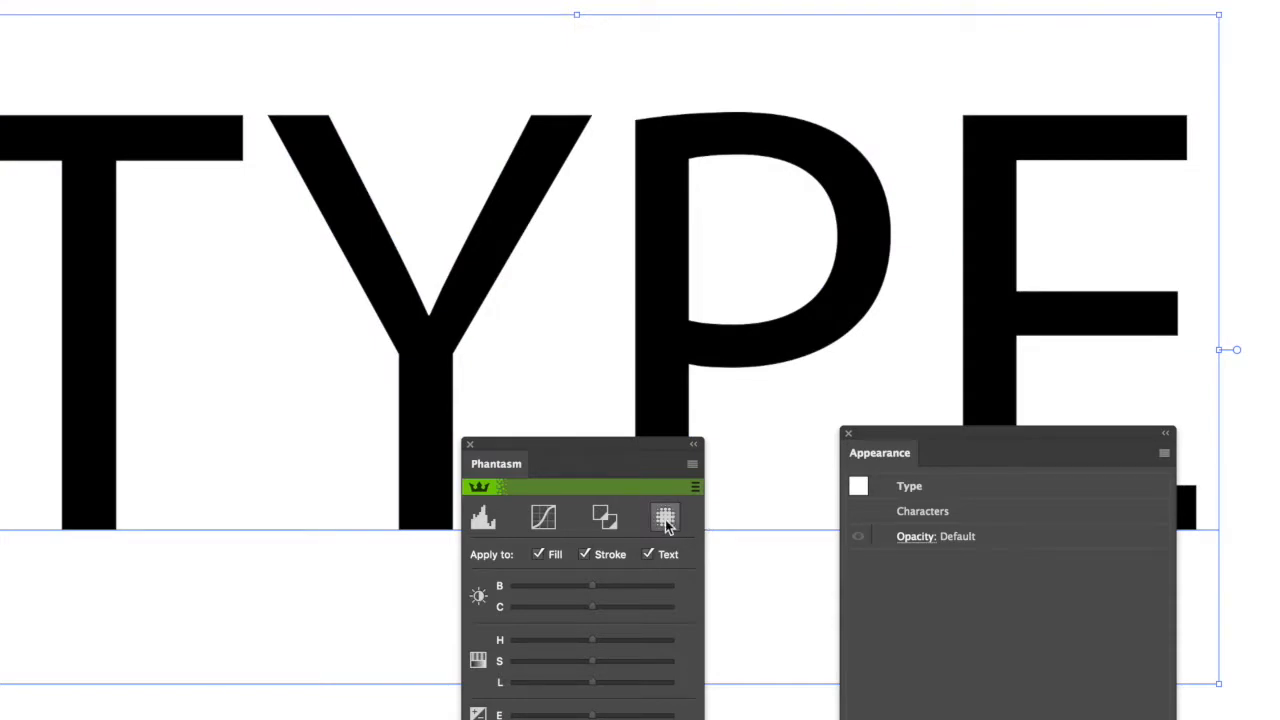
click(666, 518)
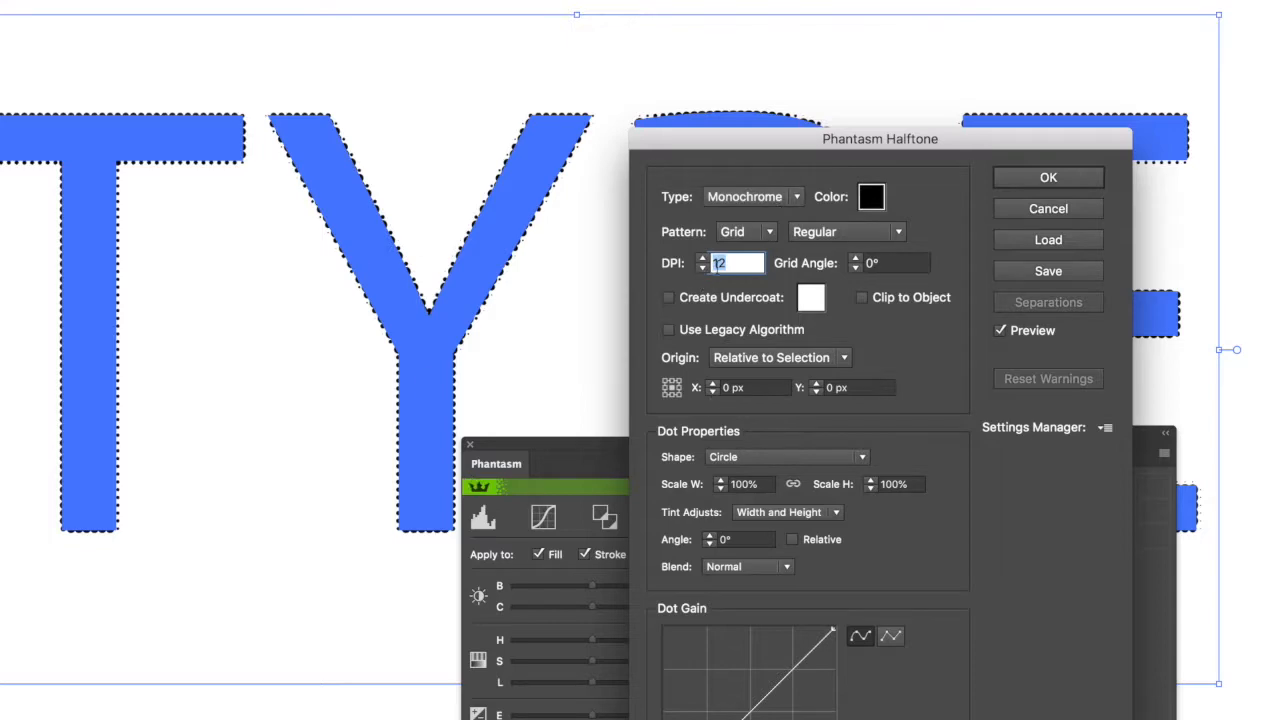
click(703, 268)
click(703, 268)
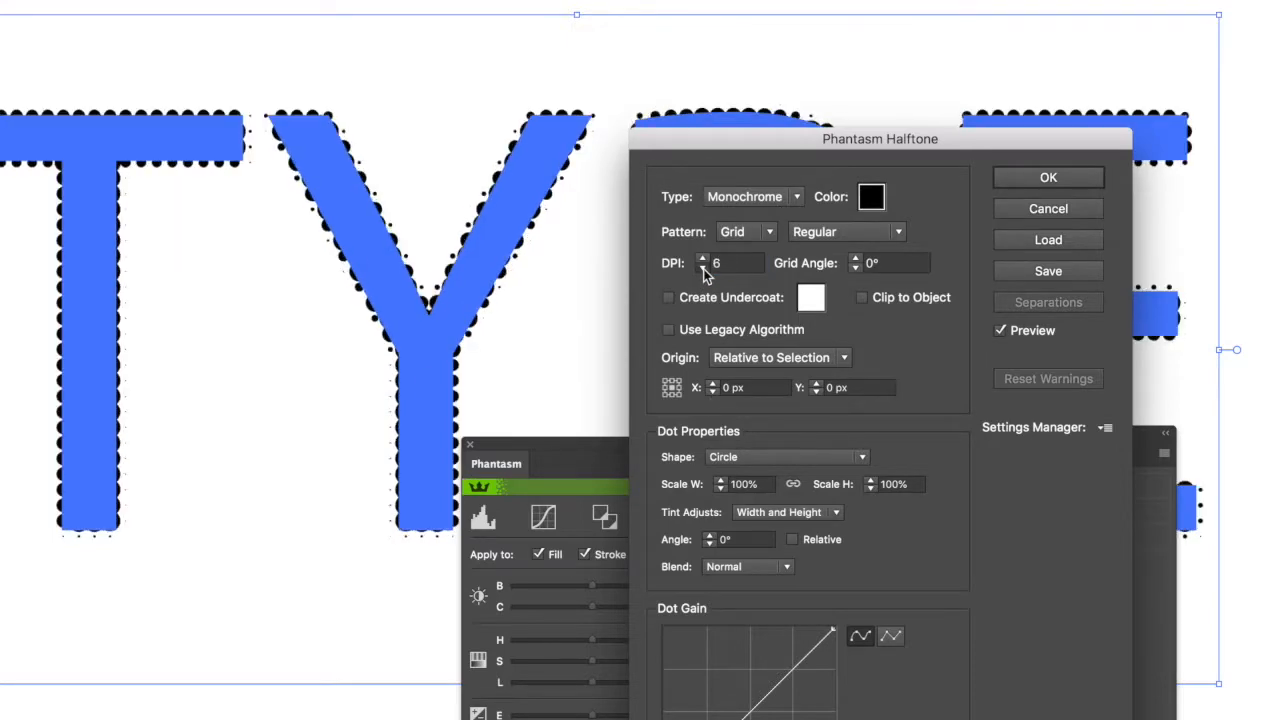
click(703, 268)
Set the halftone's grid angle to 21°.
click(857, 259)
click(857, 259)
click(857, 259)
click(857, 259)
click(857, 259)
click(857, 259)
click(857, 259)
Make the halftone origin relative to the artboard with an X offset of 39 px, and set the grid angle to 47°.
click(790, 357)
click(771, 380)
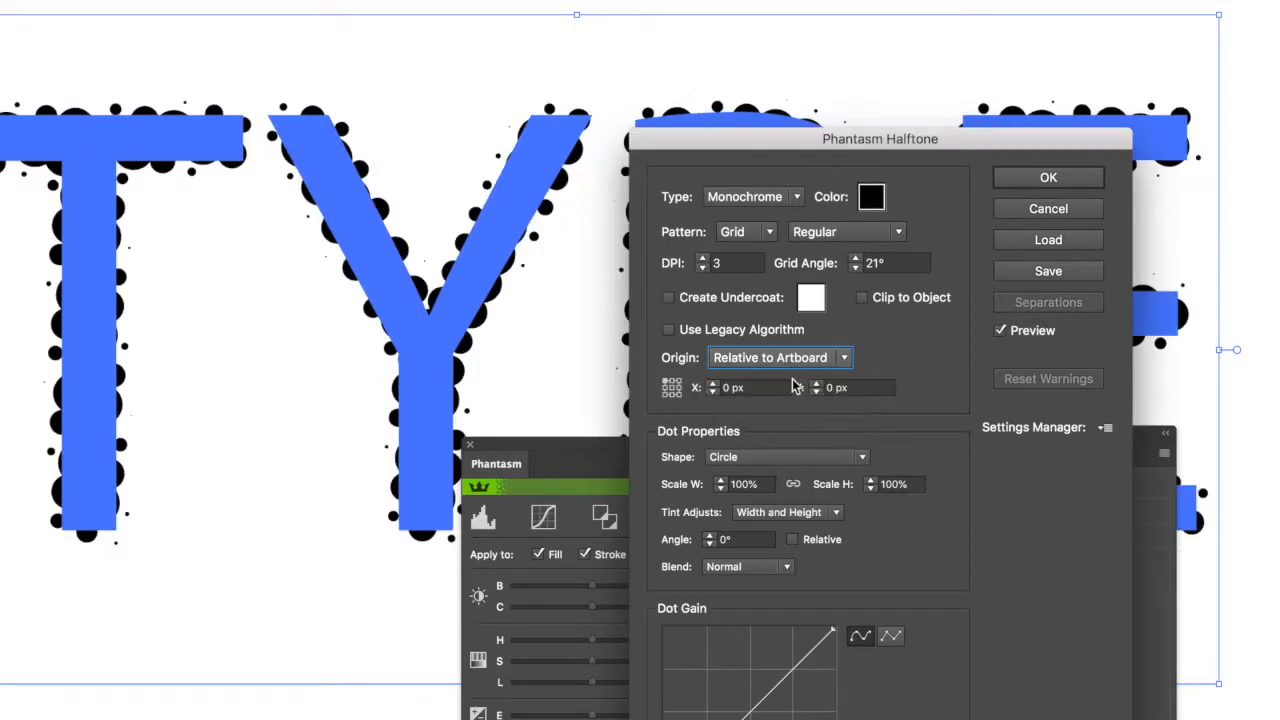
click(716, 385)
click(716, 385)
click(716, 385)
click(716, 385)
click(715, 385)
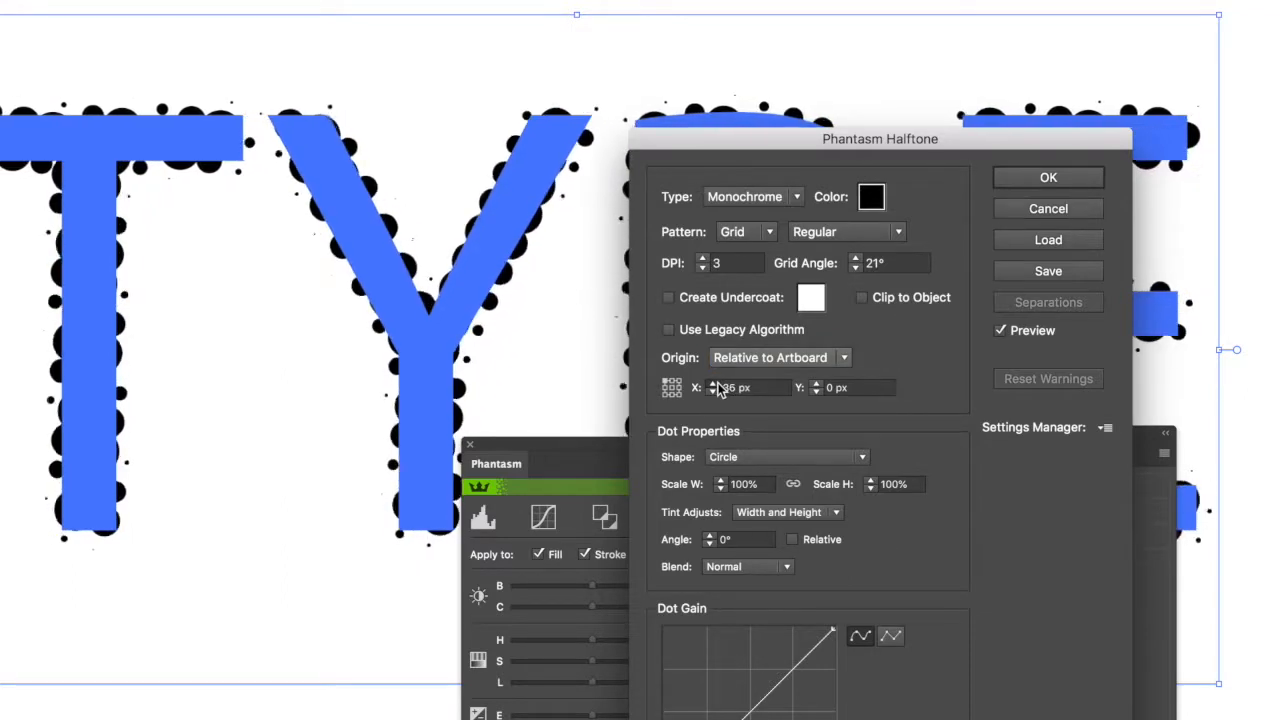
click(855, 258)
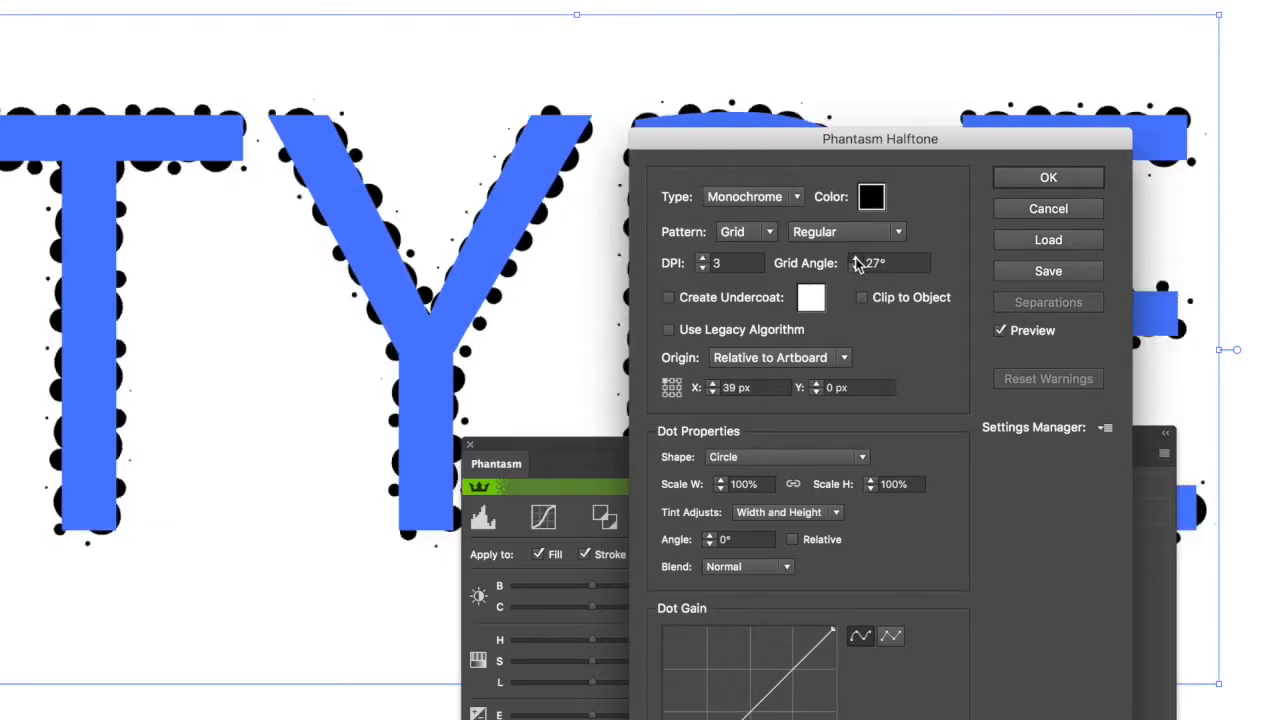
click(855, 258)
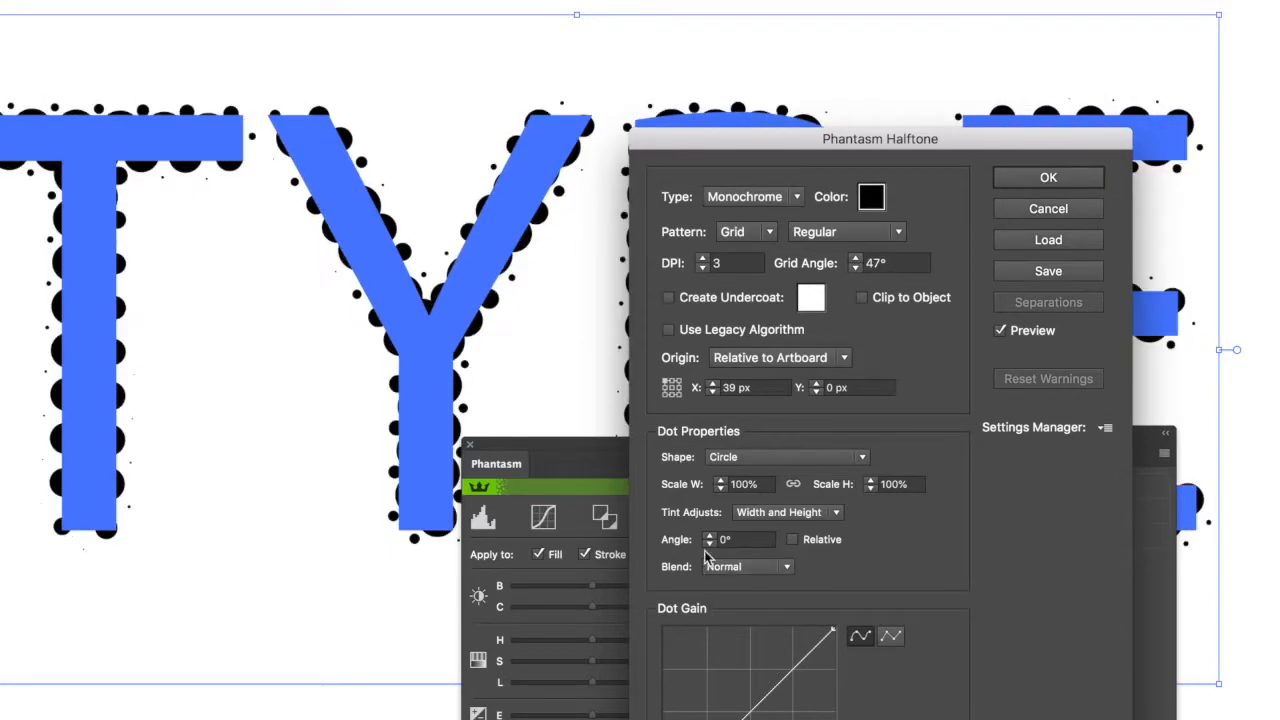
Try having the tint adjust the dots' width, switch it to height, and set the dot angle to 4°.
click(795, 512)
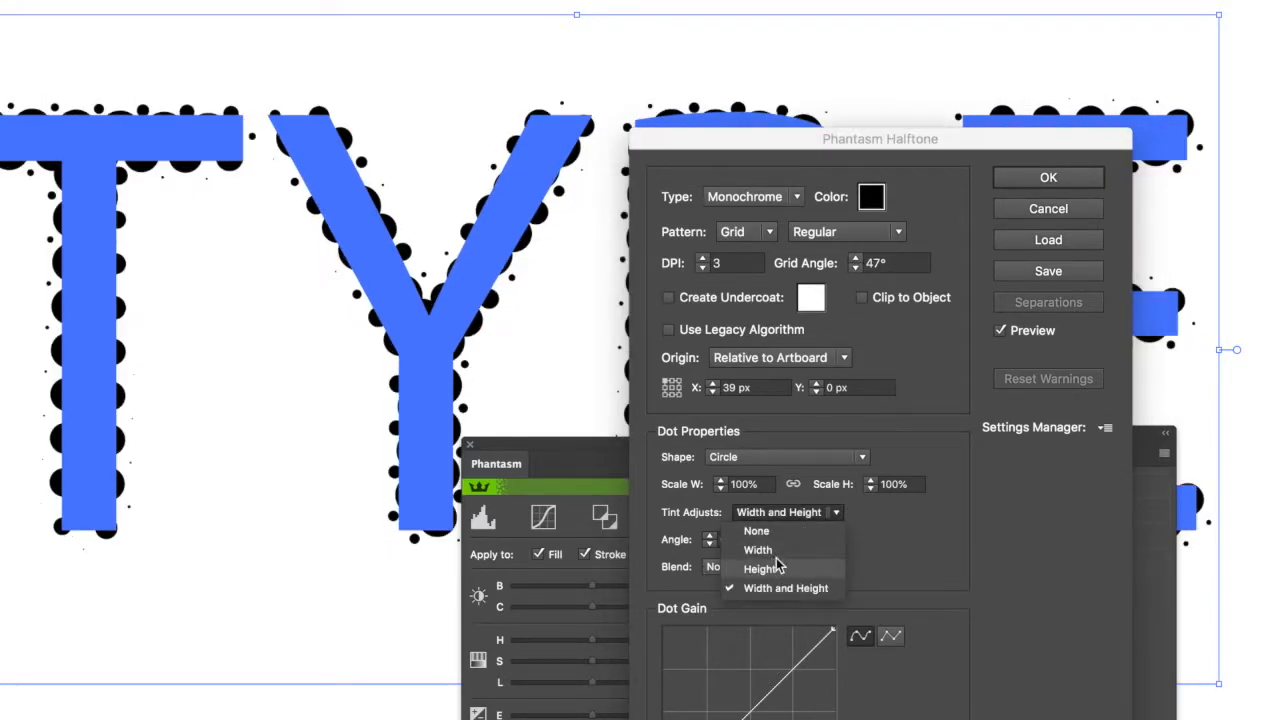
click(779, 551)
click(775, 514)
click(762, 568)
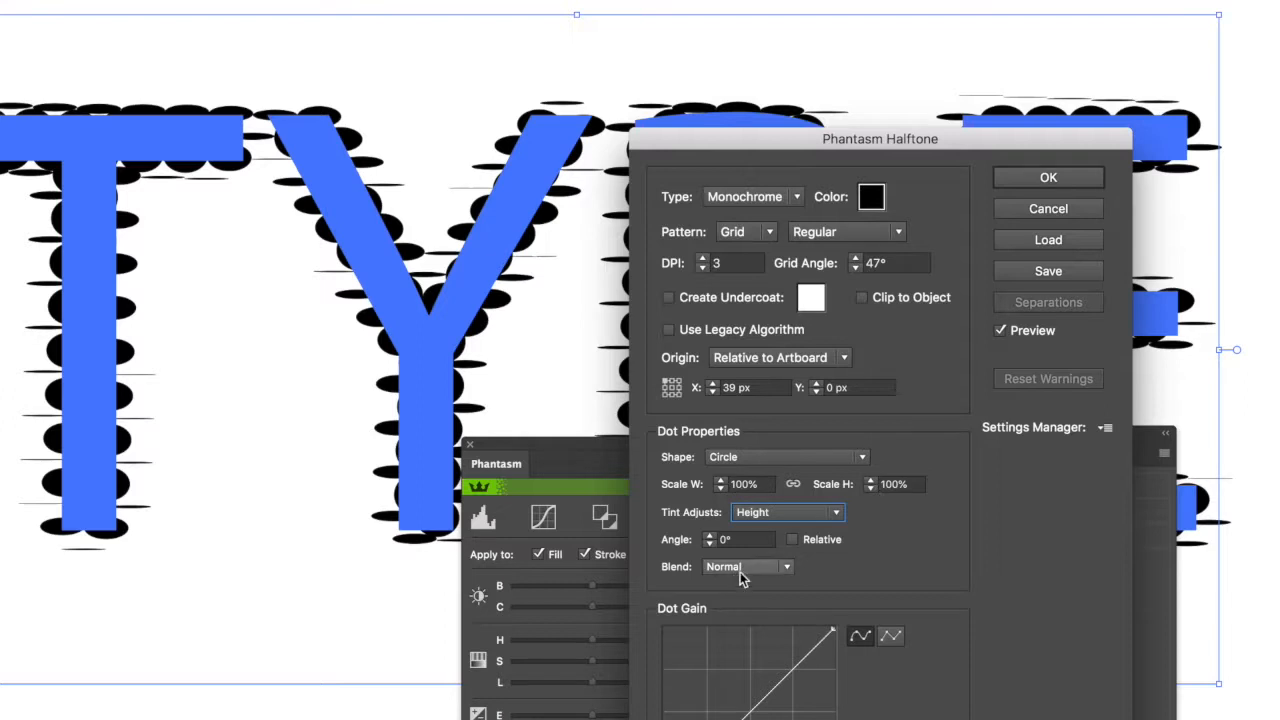
click(709, 536)
click(709, 536)
click(709, 536)
click(709, 536)
Change the halftone dot shape to Square and set the tint adjustment to None.
click(790, 466)
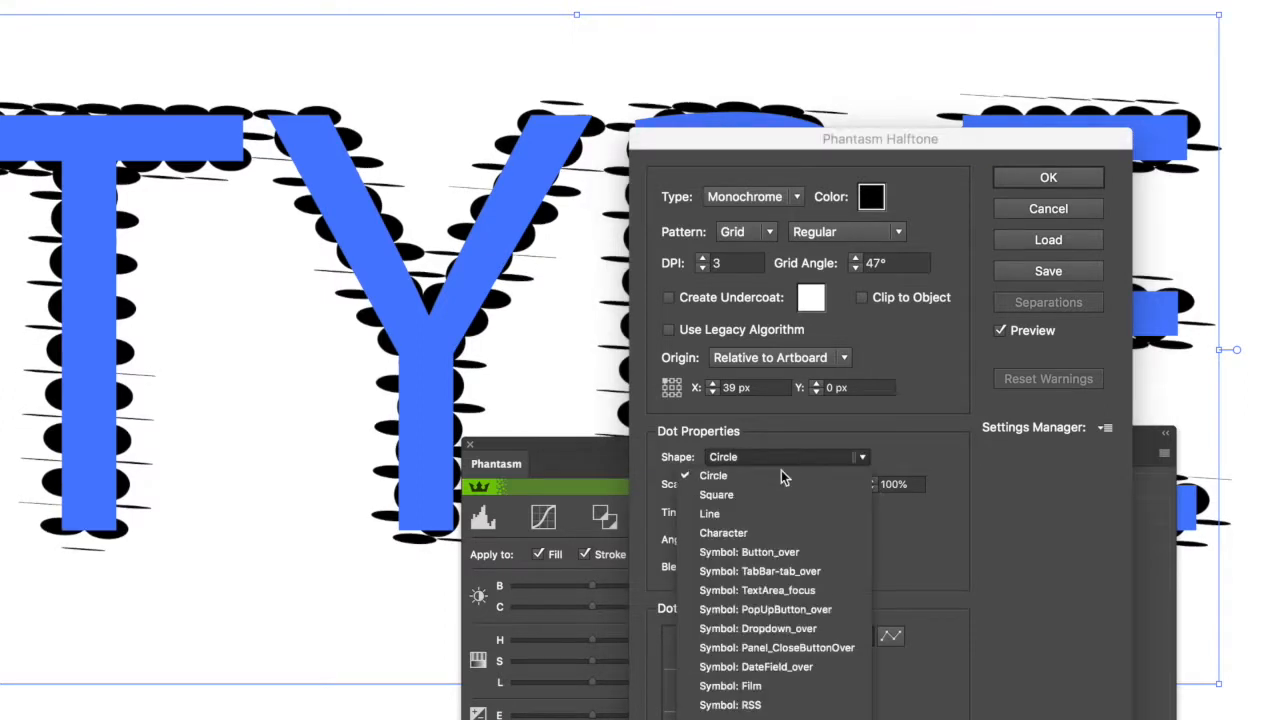
click(752, 491)
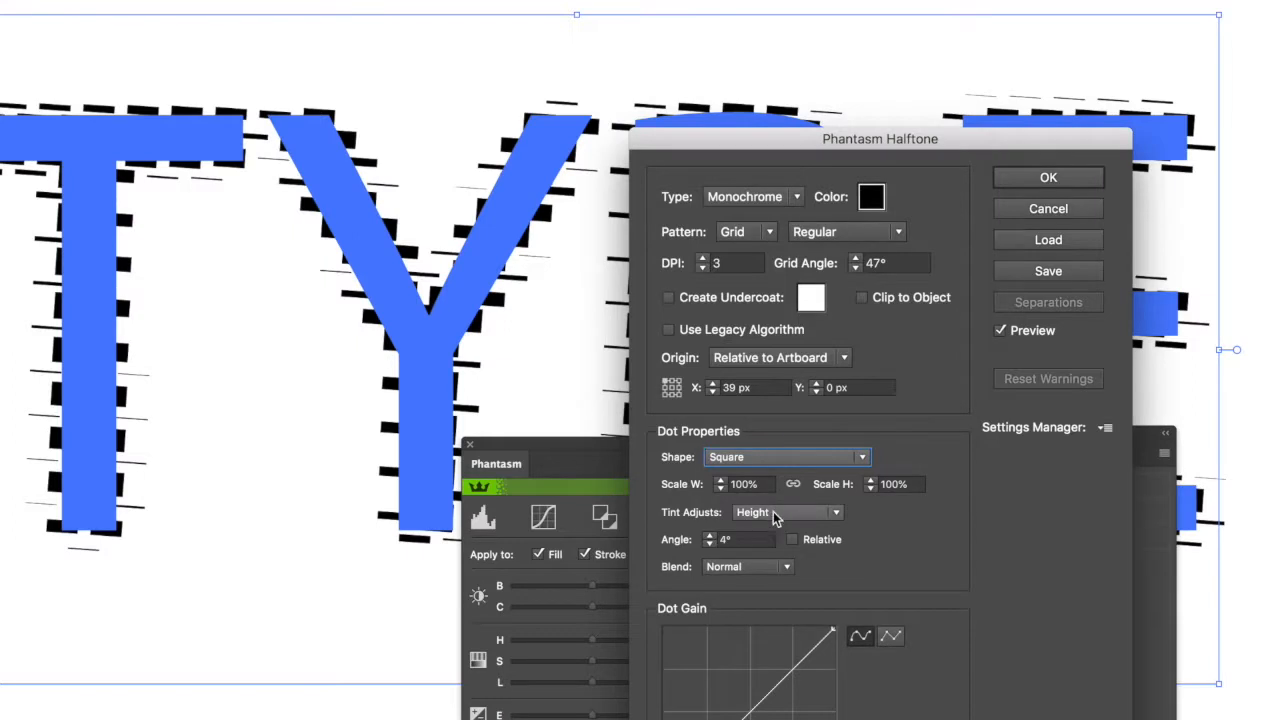
click(775, 512)
click(775, 530)
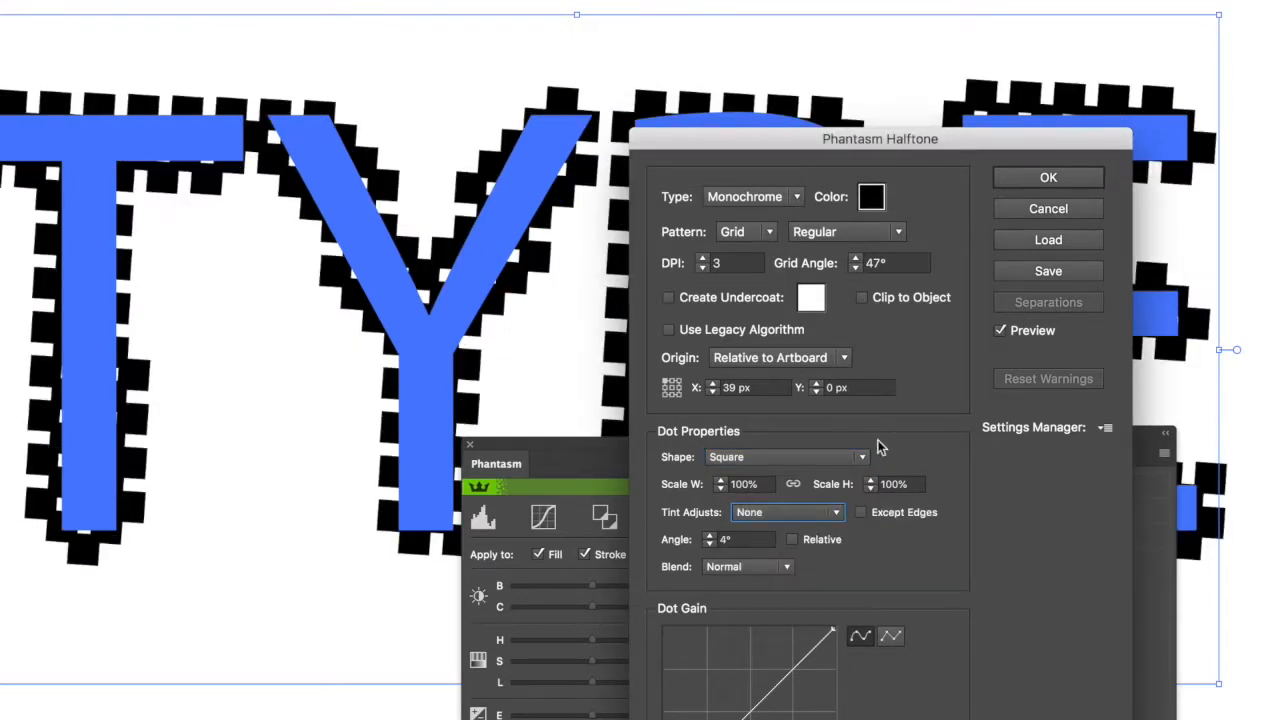
Set the square dots' linked width and height scale to 20%.
click(771, 484)
text(20)
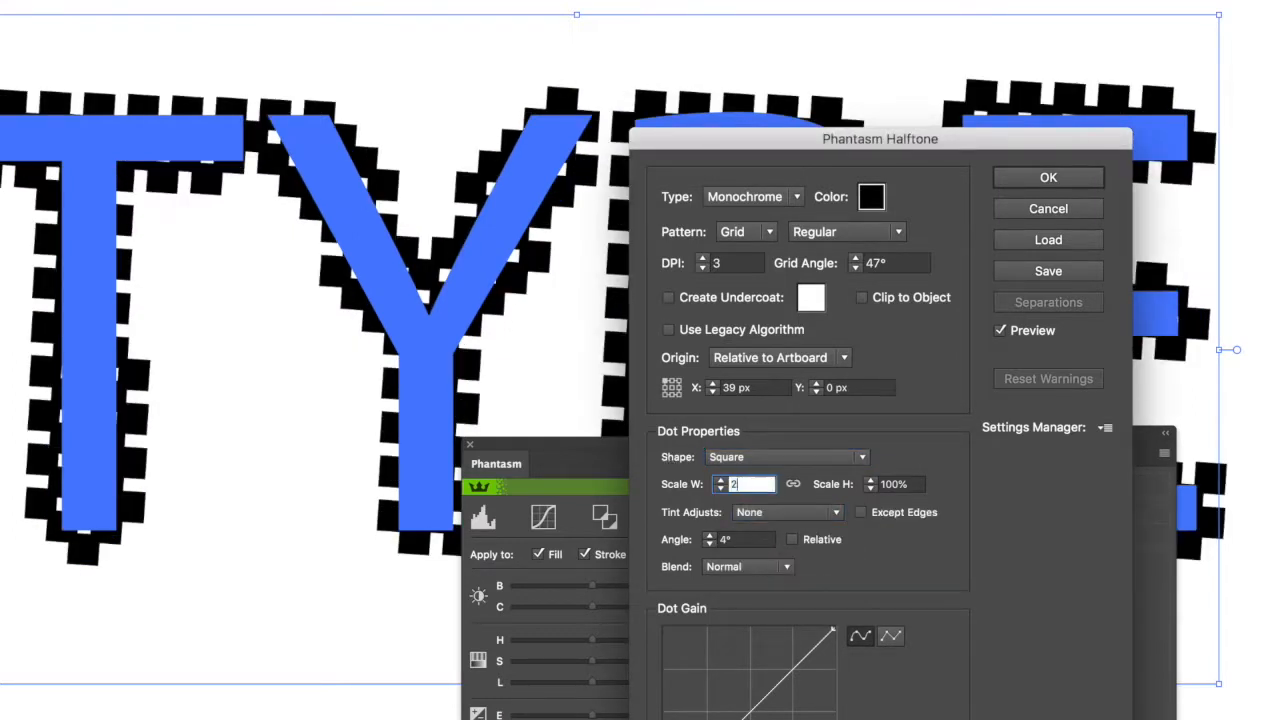
key(Tab)
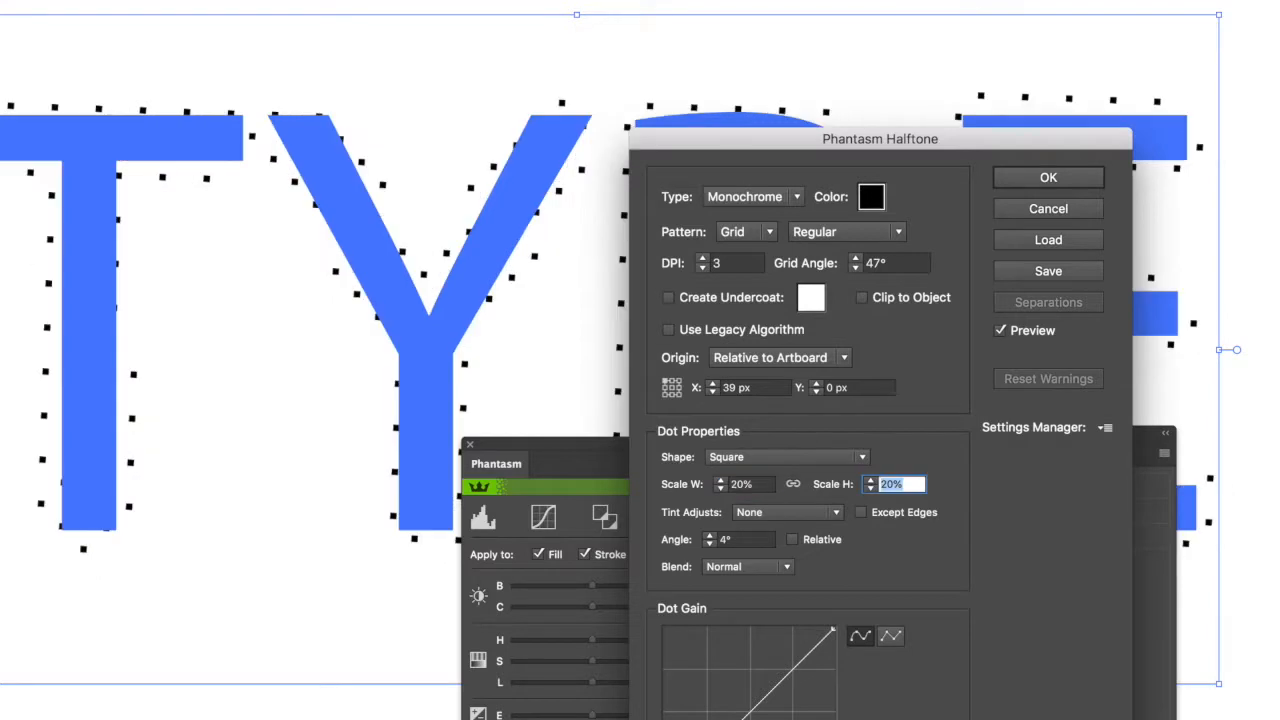
Raise the halftone DPI to 9, apply the effect and deselect the text.
click(703, 258)
click(703, 258)
click(703, 258)
key(Up)
key(Up)
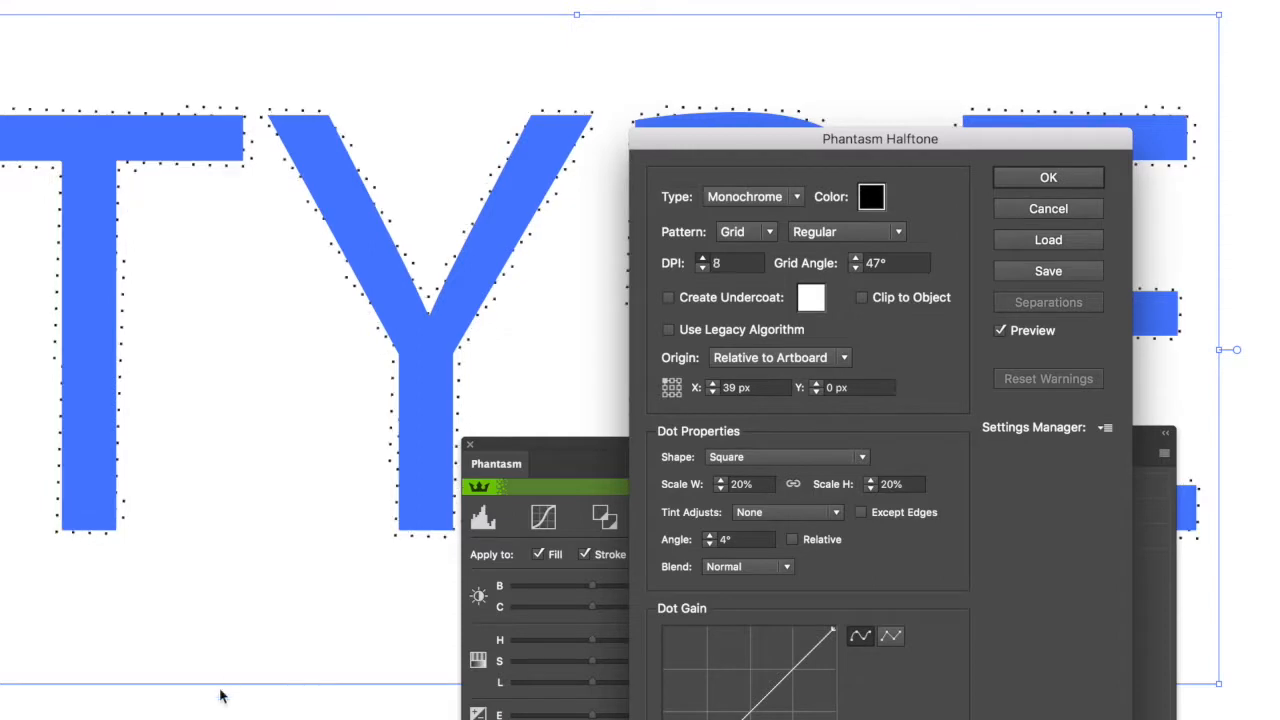
key(Up)
key(Return)
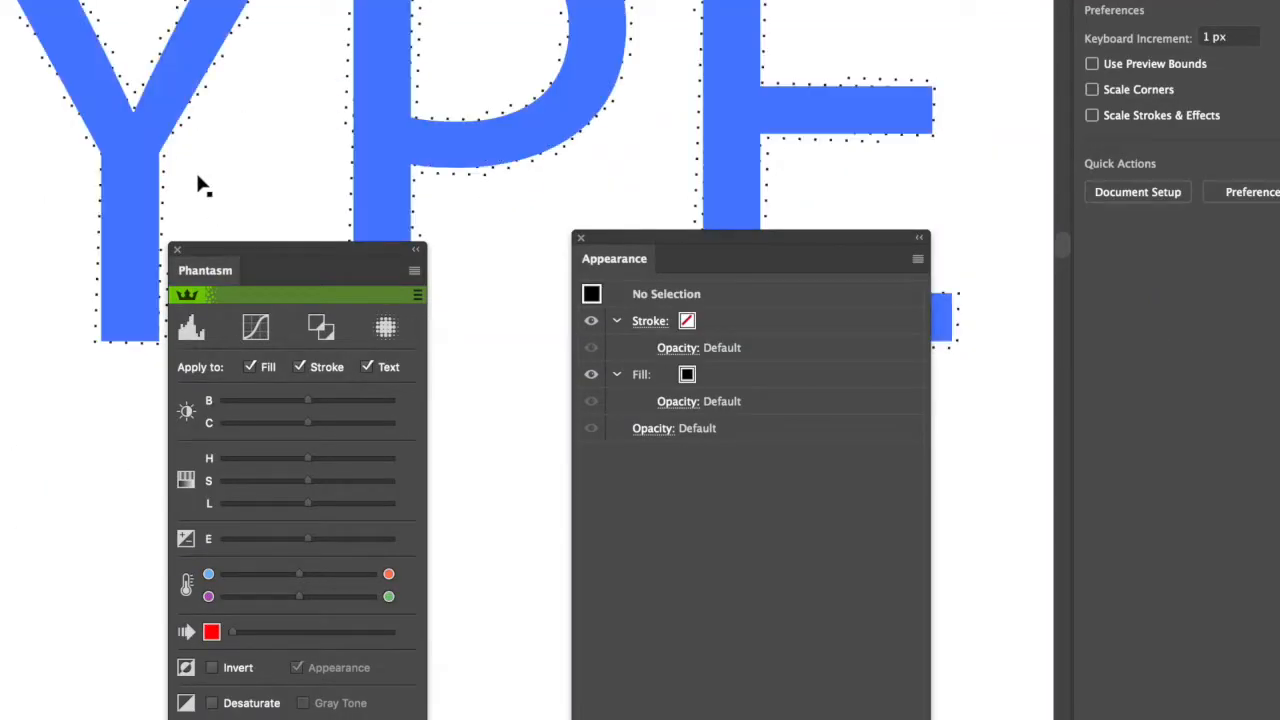
Select the TYPE text and duplicate its Phantasm Halftone effect in the appearance stack.
click(139, 152)
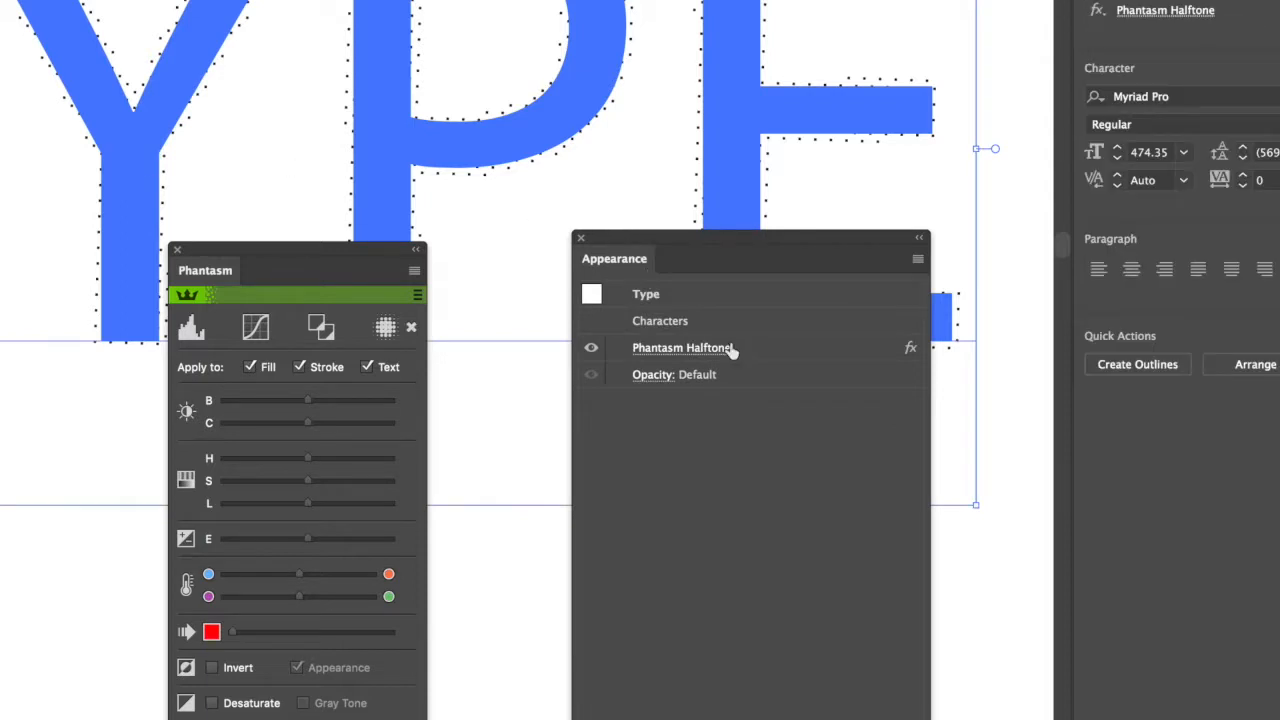
click(766, 352)
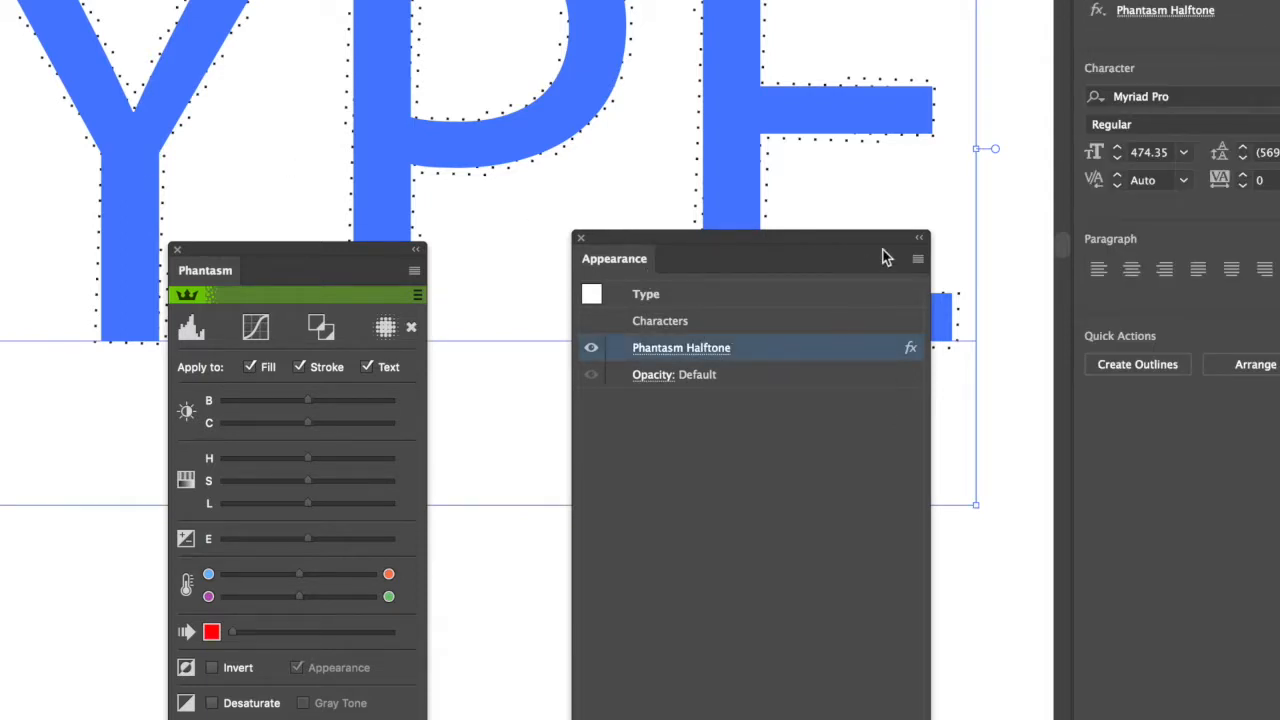
click(917, 258)
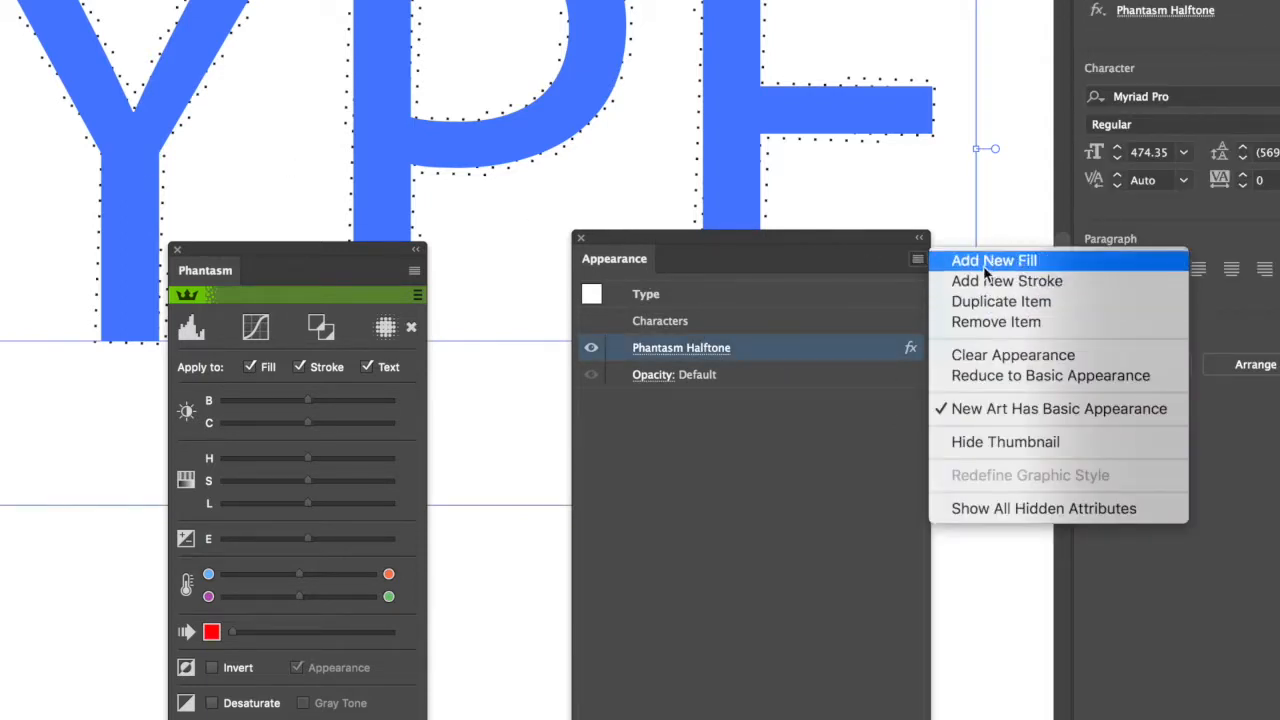
click(1003, 303)
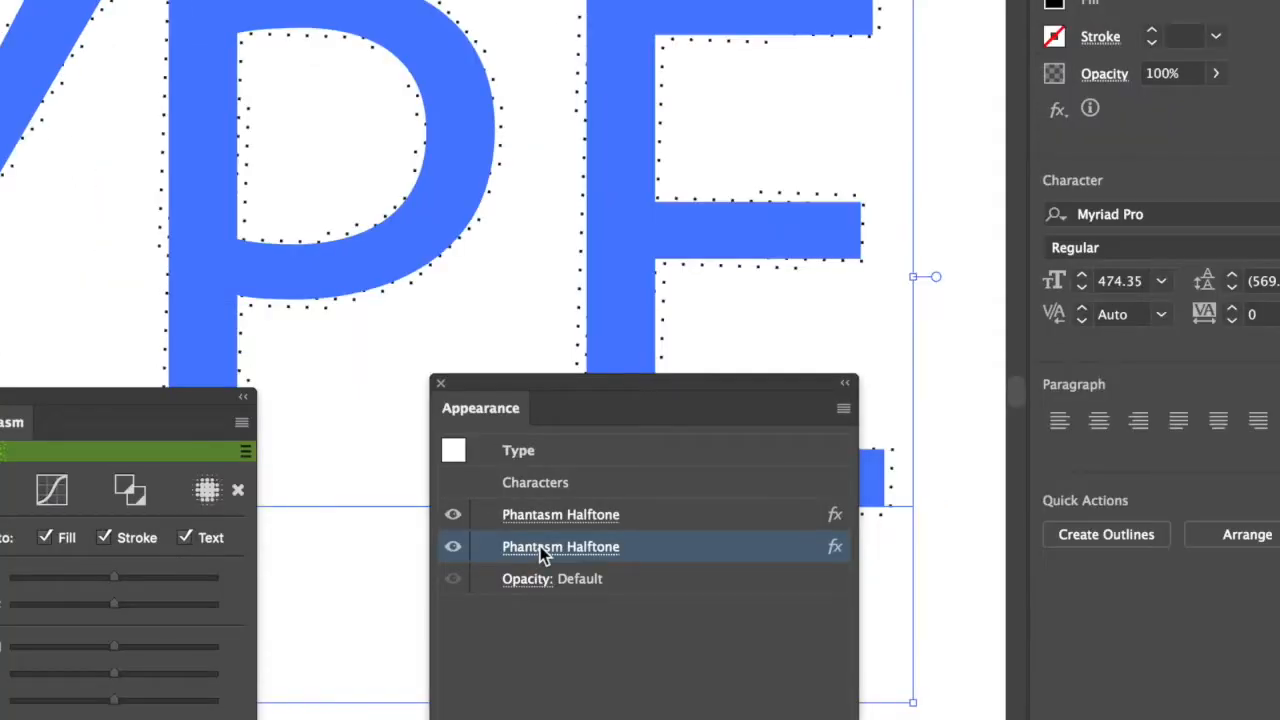
Set the lower Phantasm Halftone effect's DPI to 3, keeping the Grid pattern, and apply it.
click(663, 376)
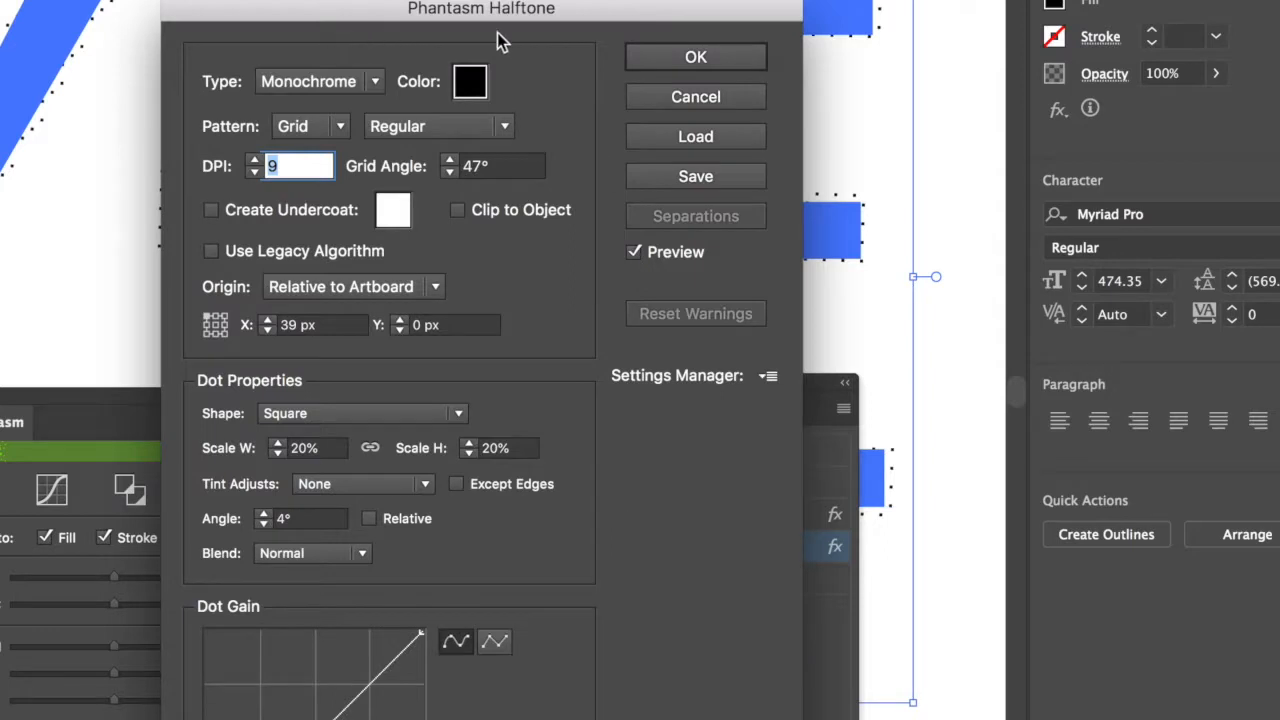
drag(447, 20, 701, 33)
click(586, 136)
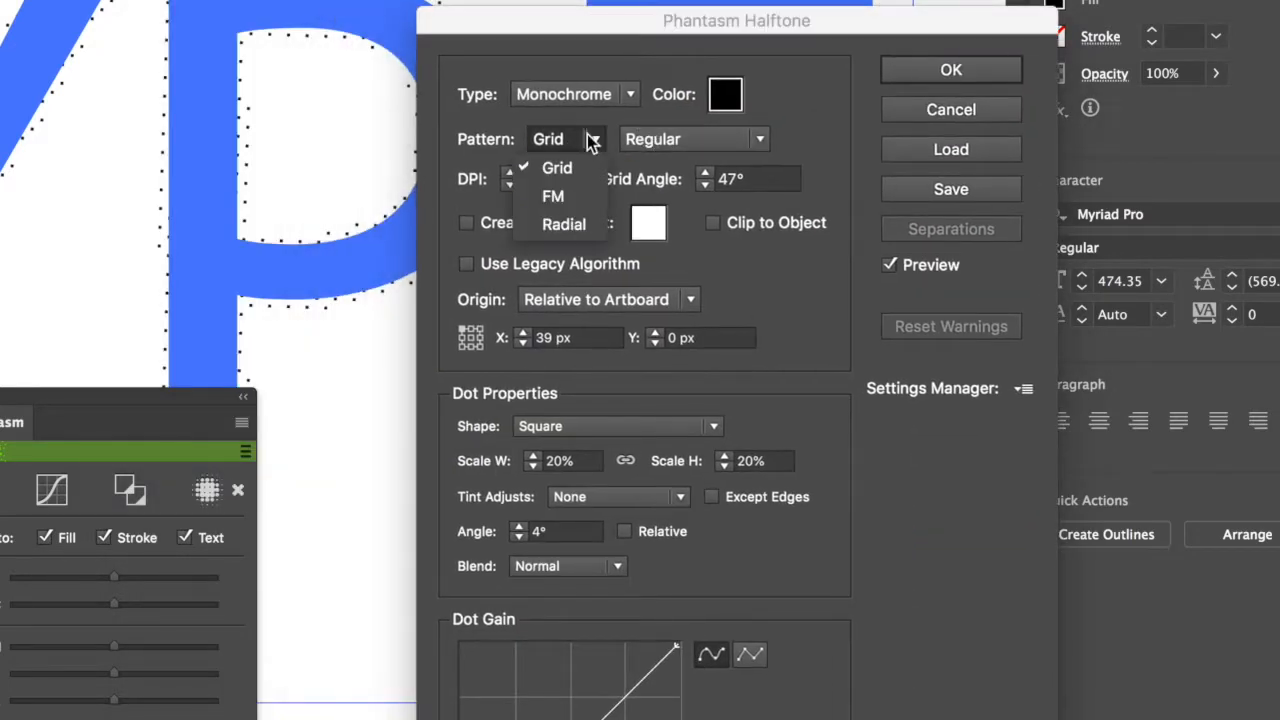
click(454, 197)
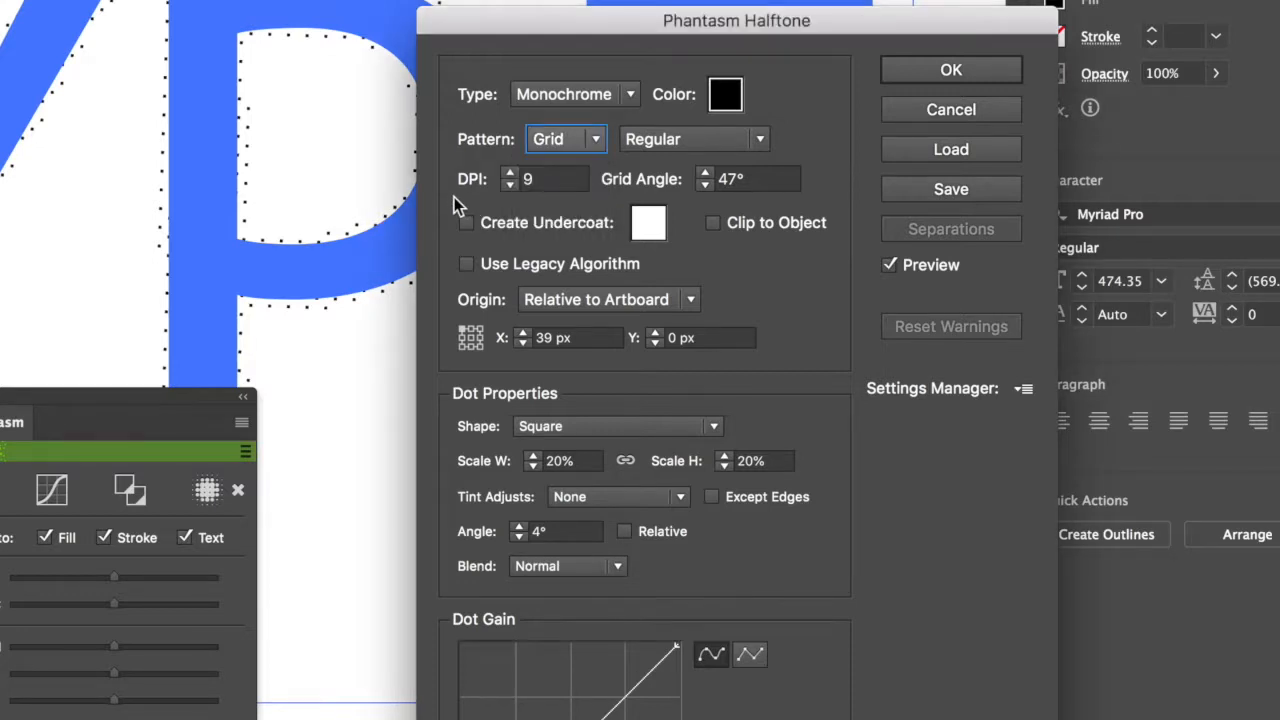
click(521, 184)
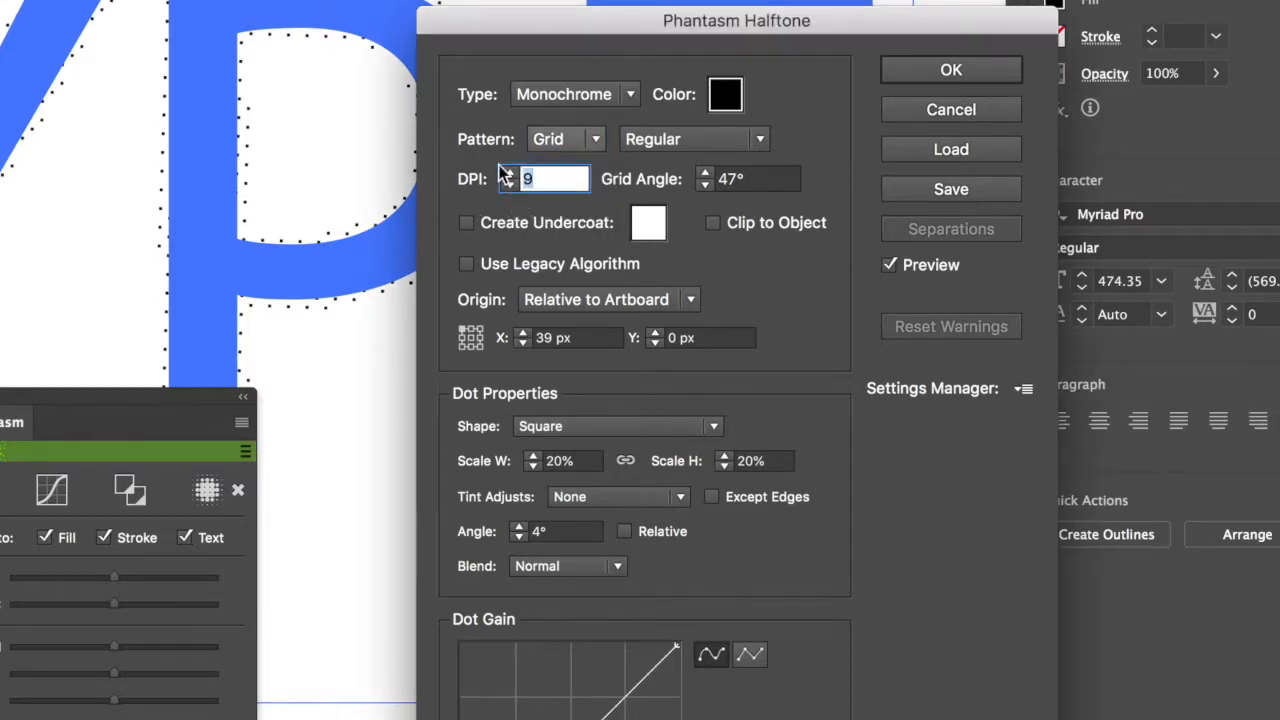
text(3)
key(Tab)
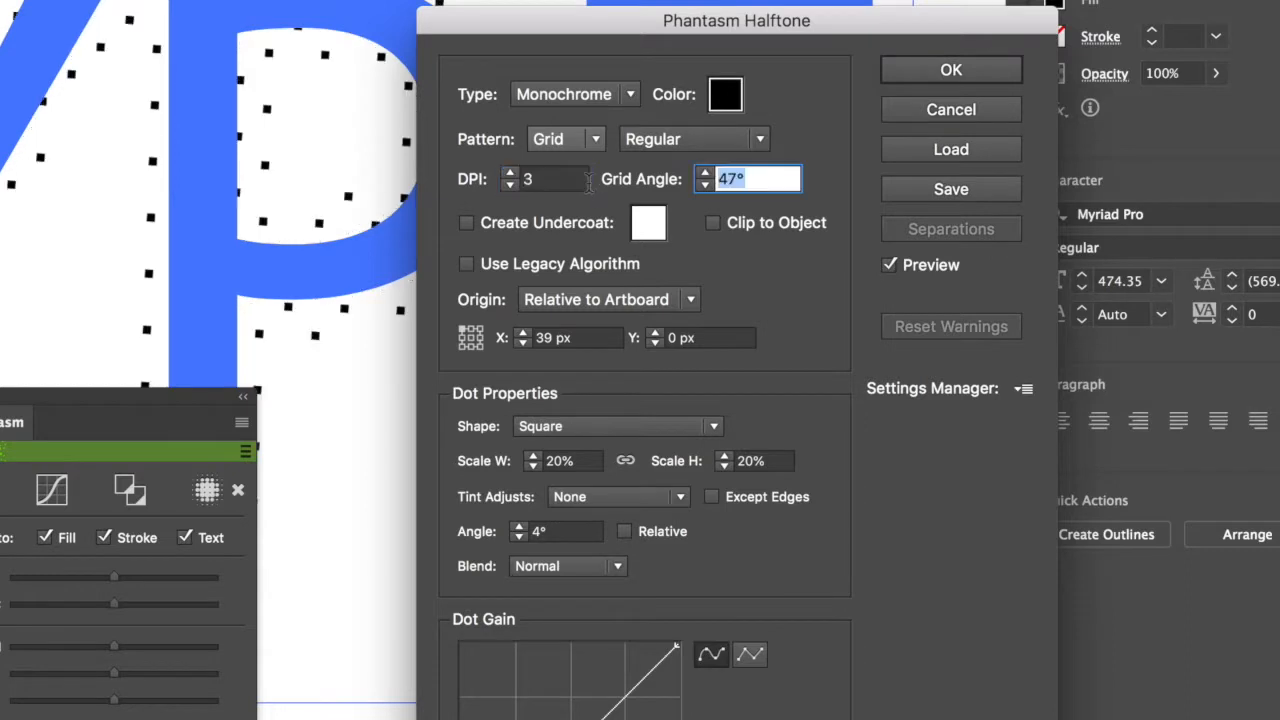
click(966, 70)
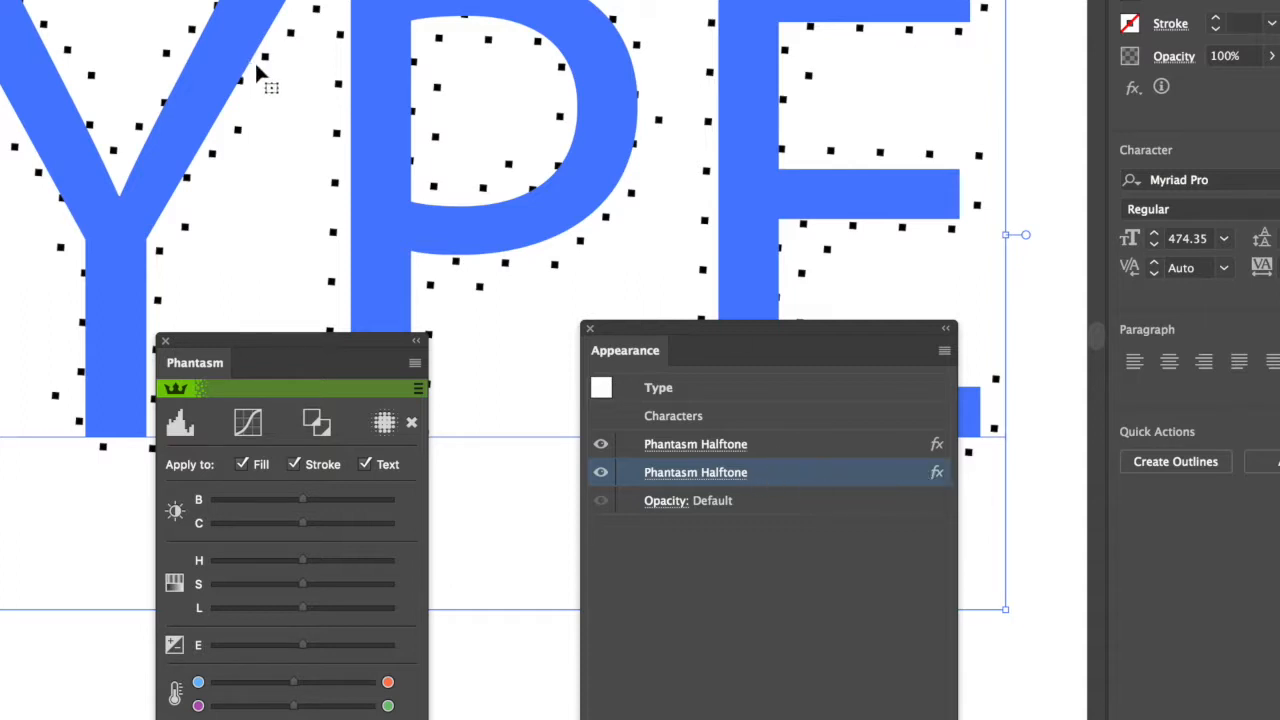
Toggle the upper halftone effect's visibility off and on, hide the lower one, and deselect the text.
click(601, 445)
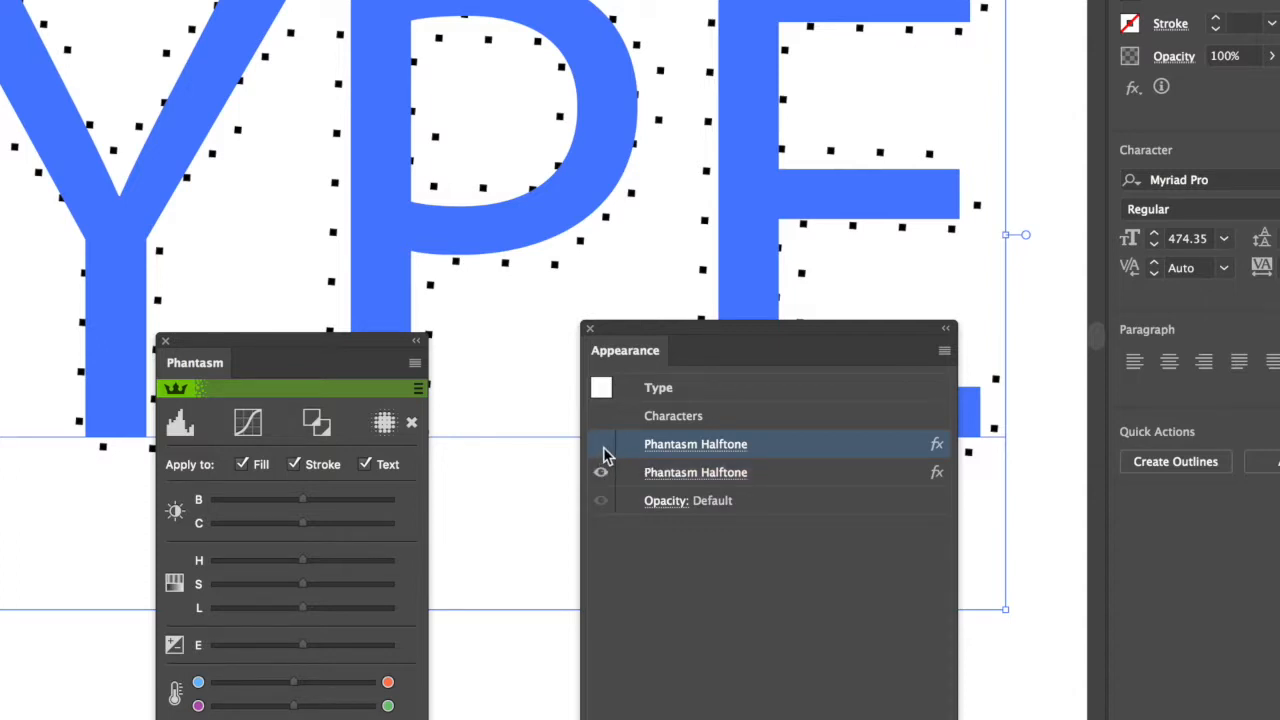
click(602, 446)
click(601, 476)
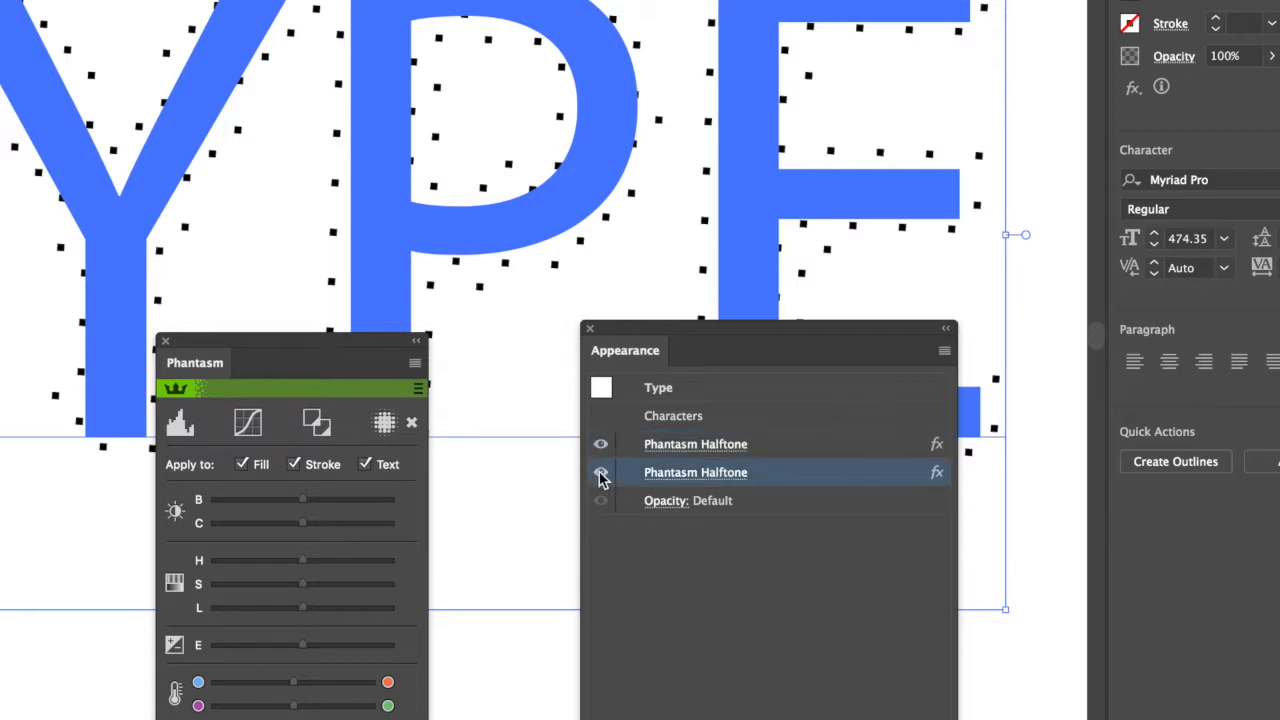
click(601, 474)
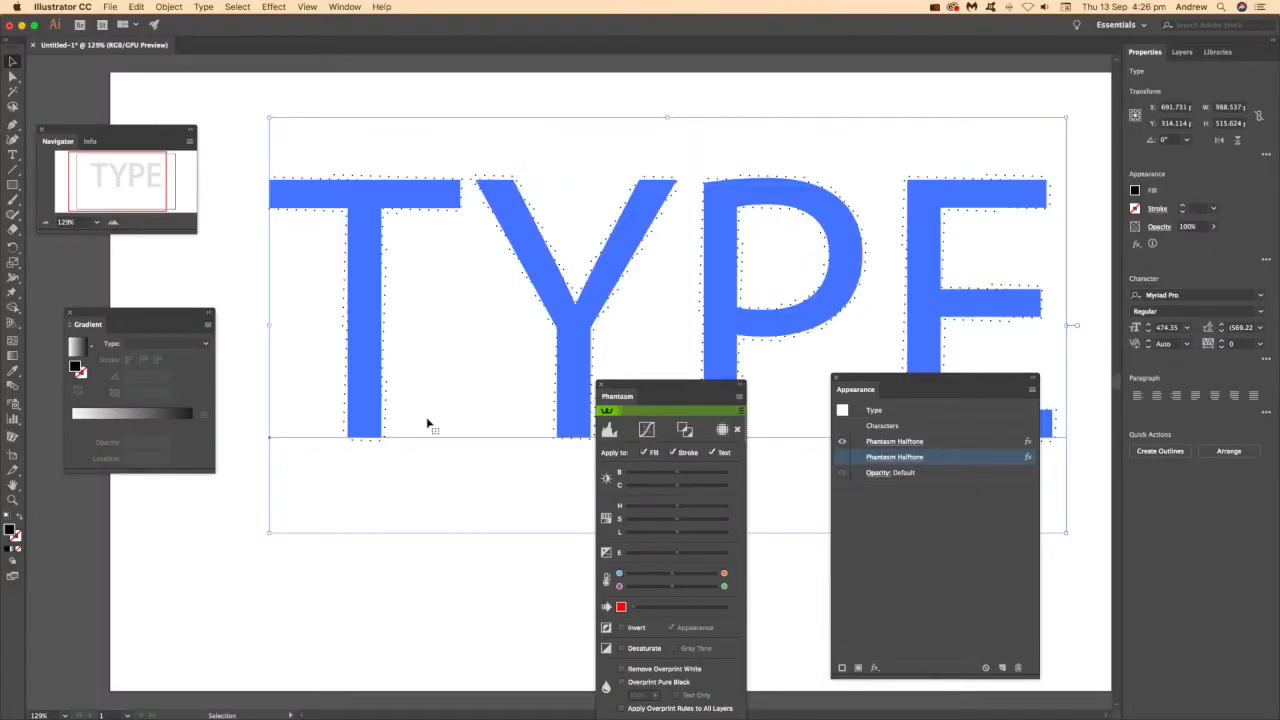
click(553, 519)
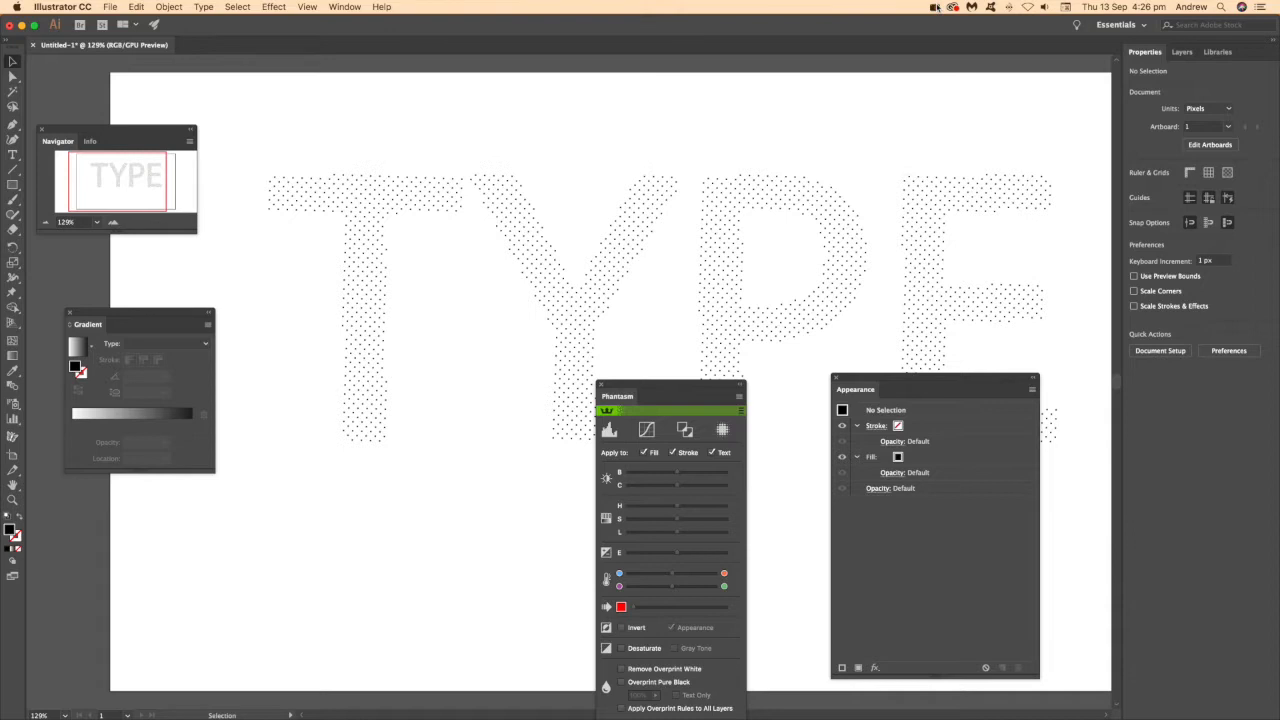
click(935, 7)
Replace the last letter of TYPE with D so the text reads TYPD, and deselect it.
click(553, 318)
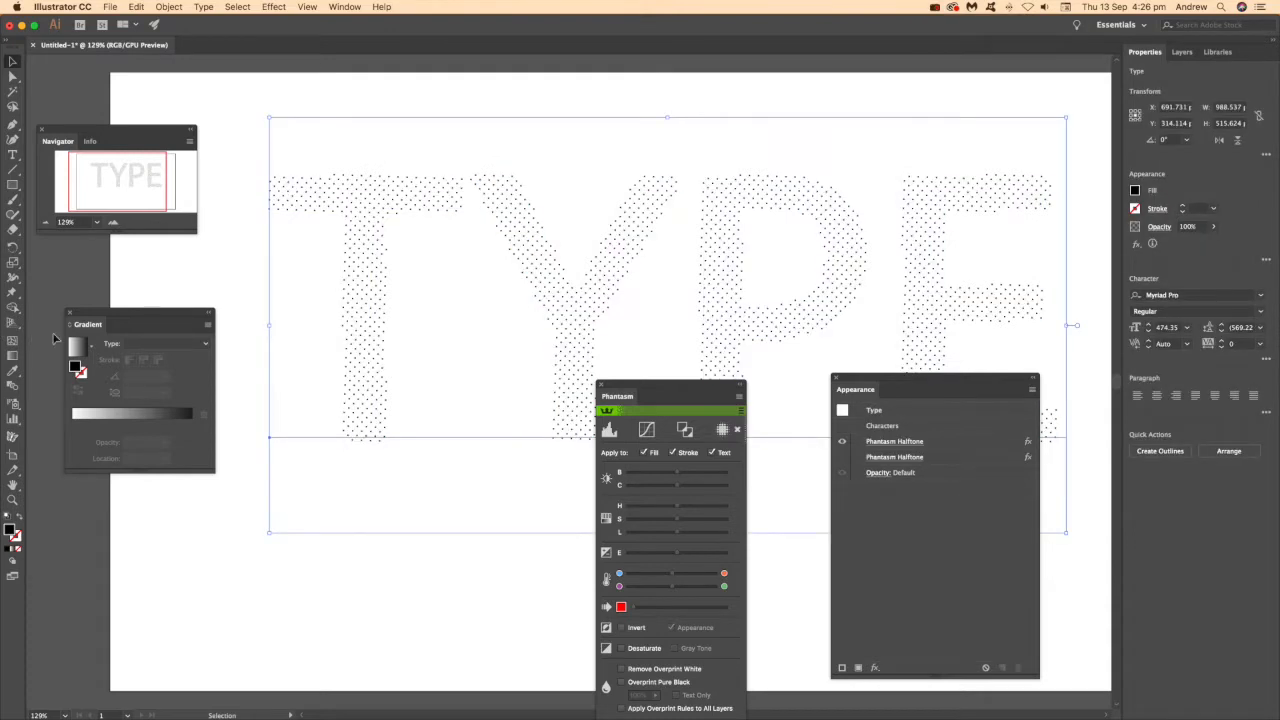
click(14, 157)
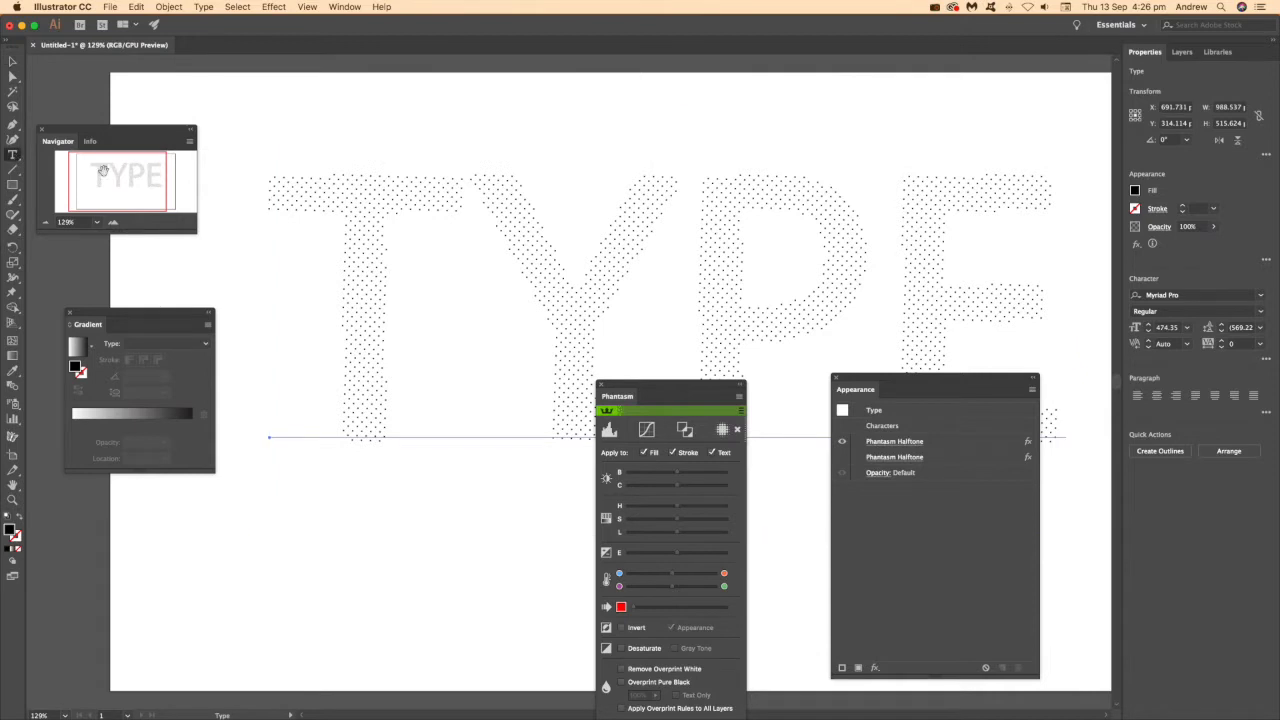
double_click(519, 323)
drag(1038, 308, 923, 286)
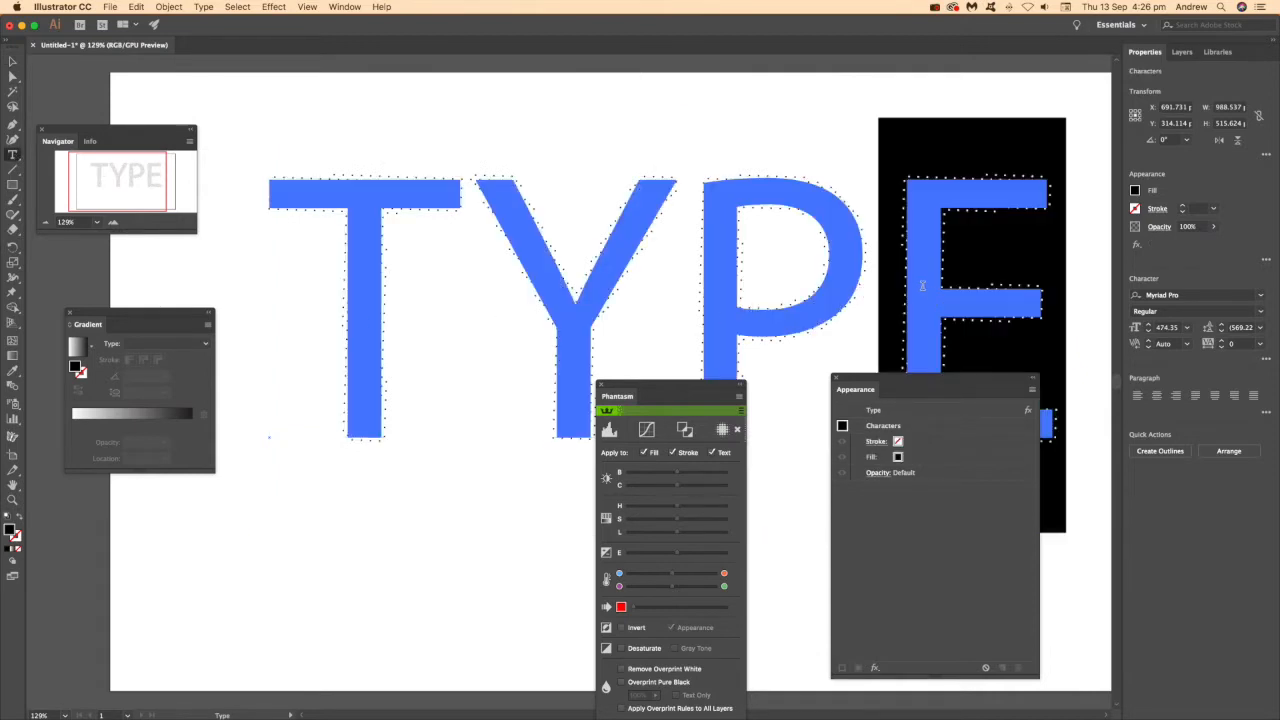
key(BackSpace)
text(D)
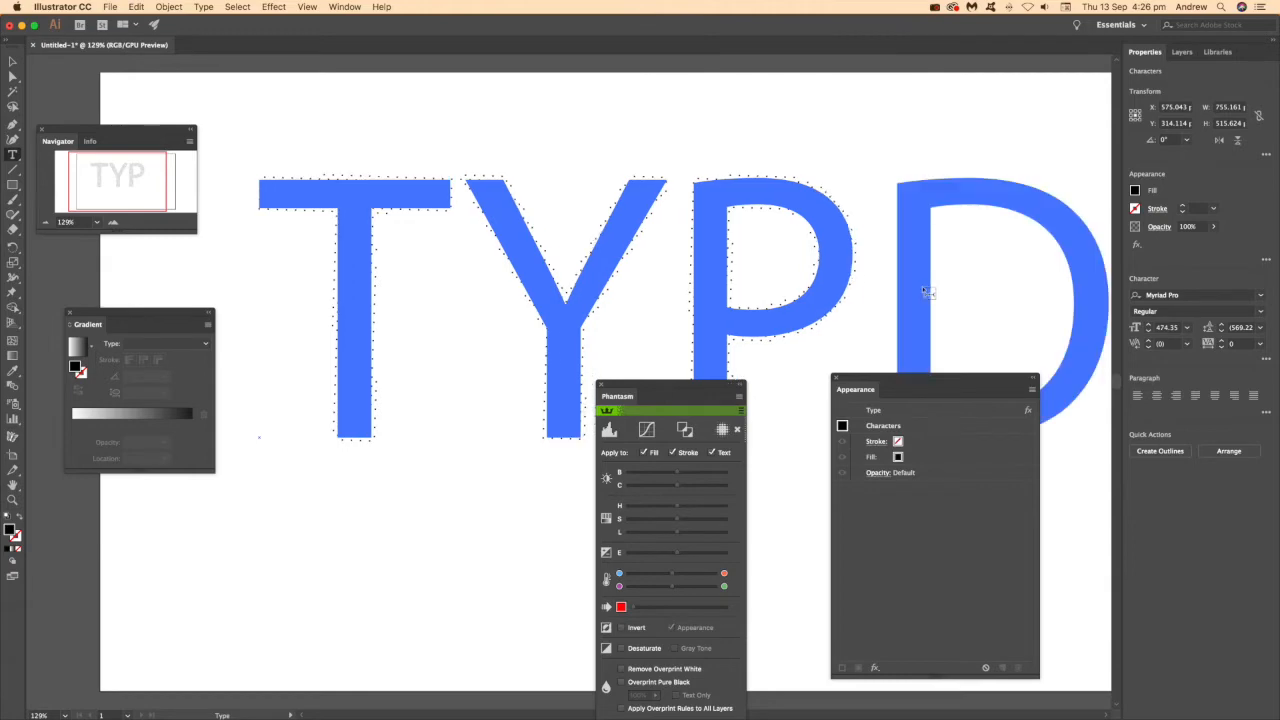
click(13, 62)
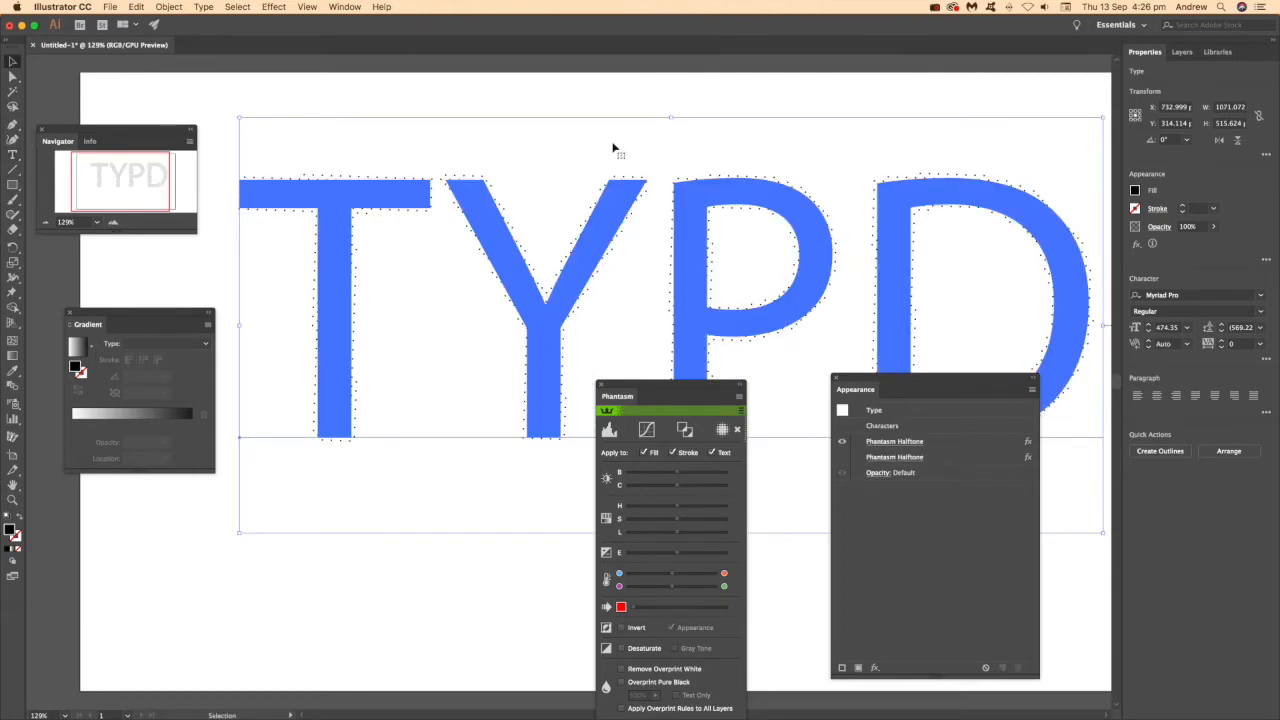
click(581, 109)
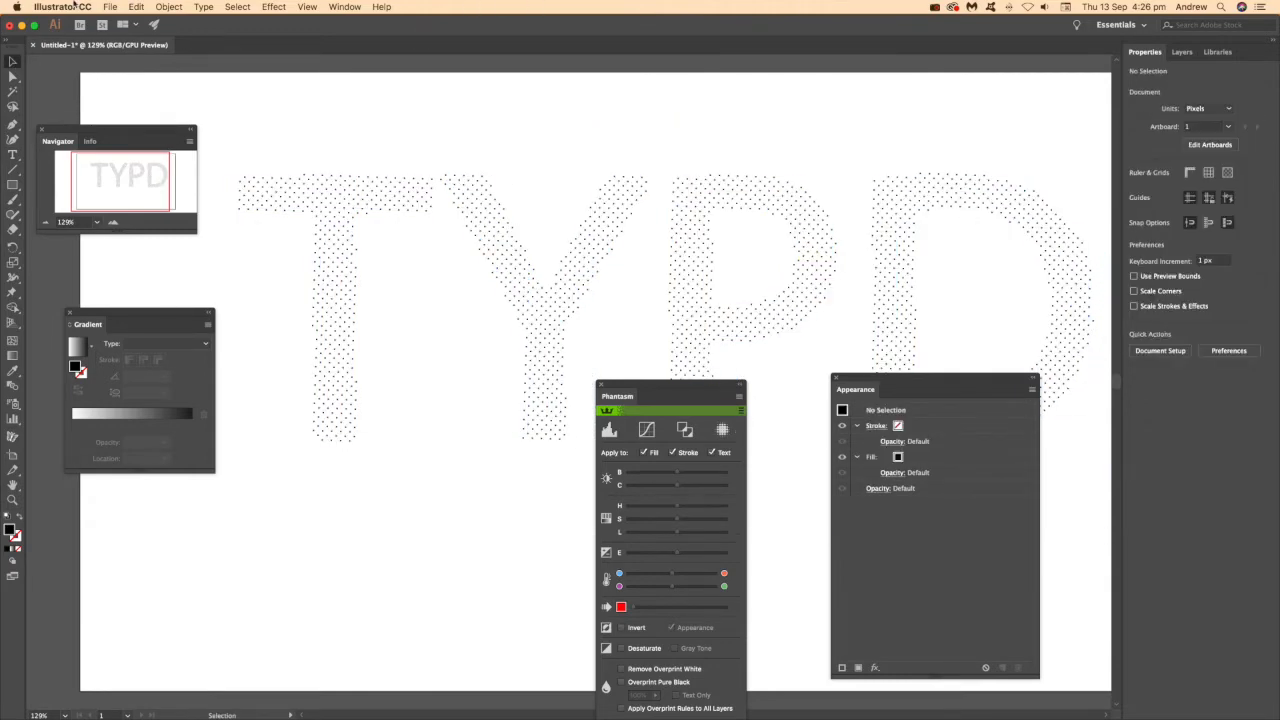
click(932, 8)
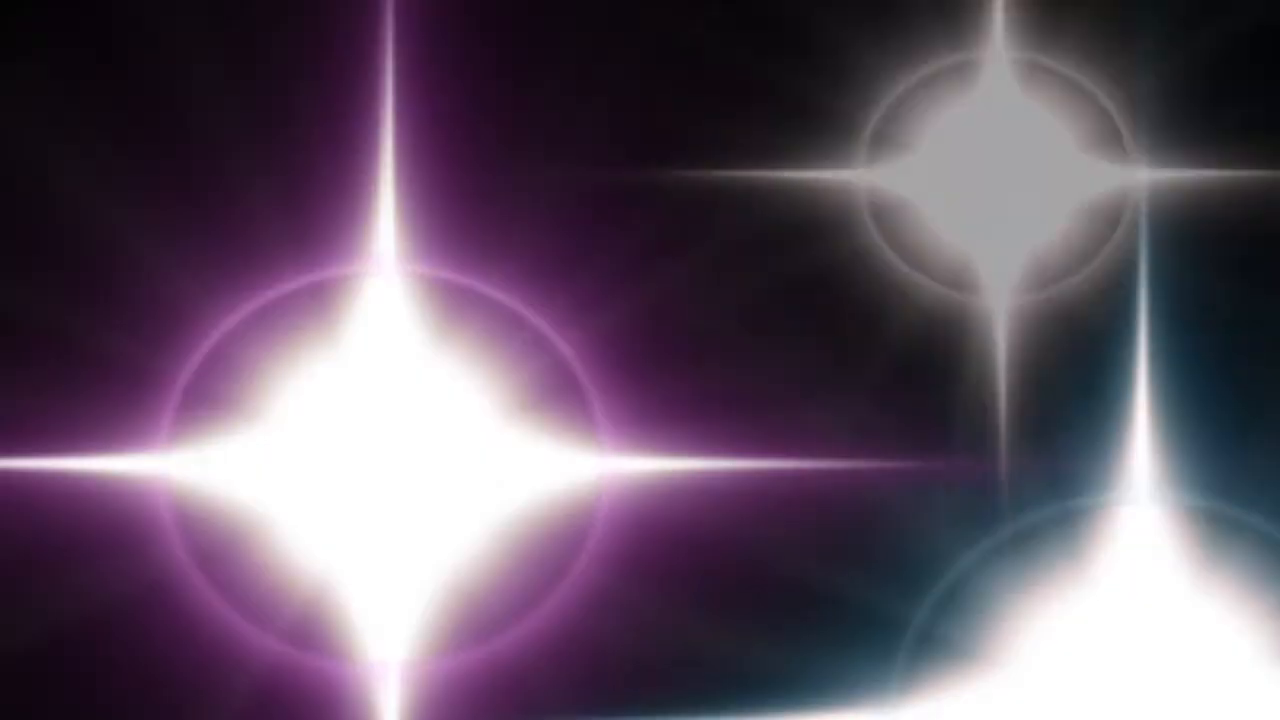